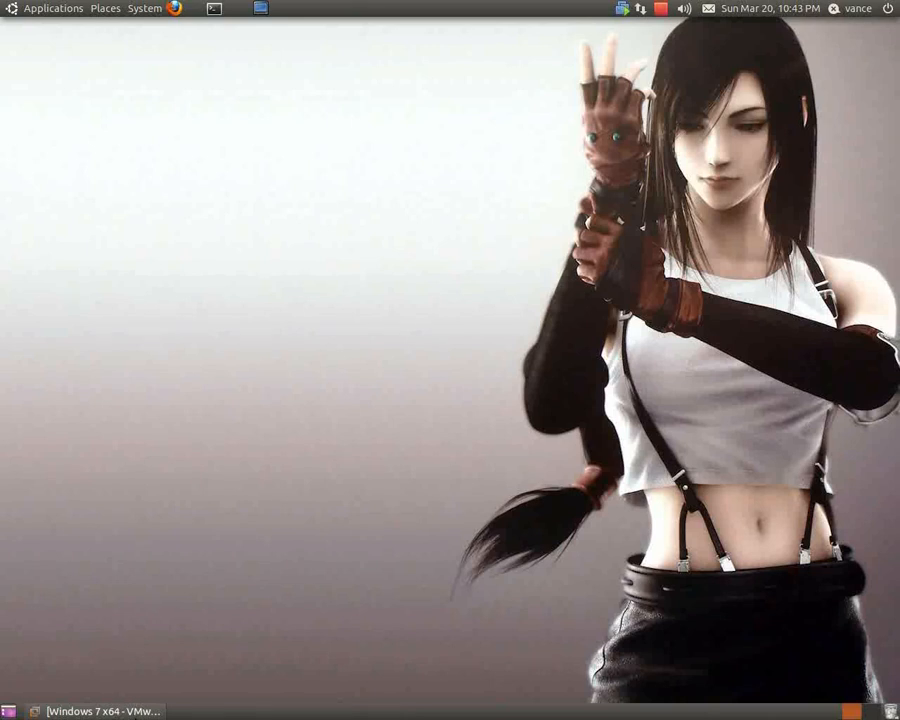
Restore VMware Workstation and show the Windows 7 x64 virtual machine full screen.
left_click(100, 711)
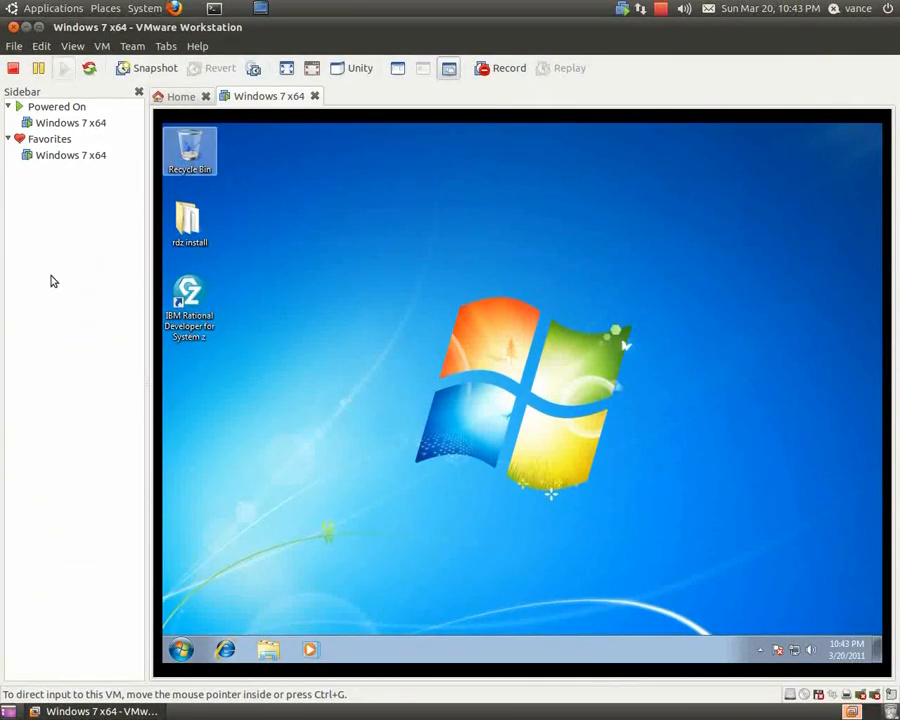
left_click(311, 72)
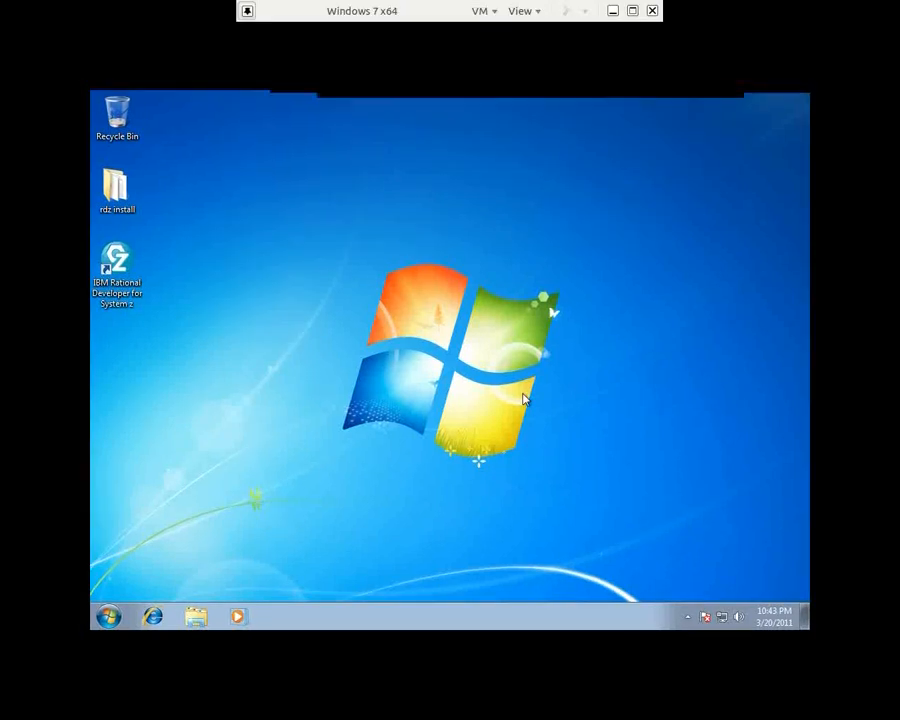
Launch IBM Rational Developer for System z and start a new z/OS connection.
left_click(28, 162)
double_click(29, 163)
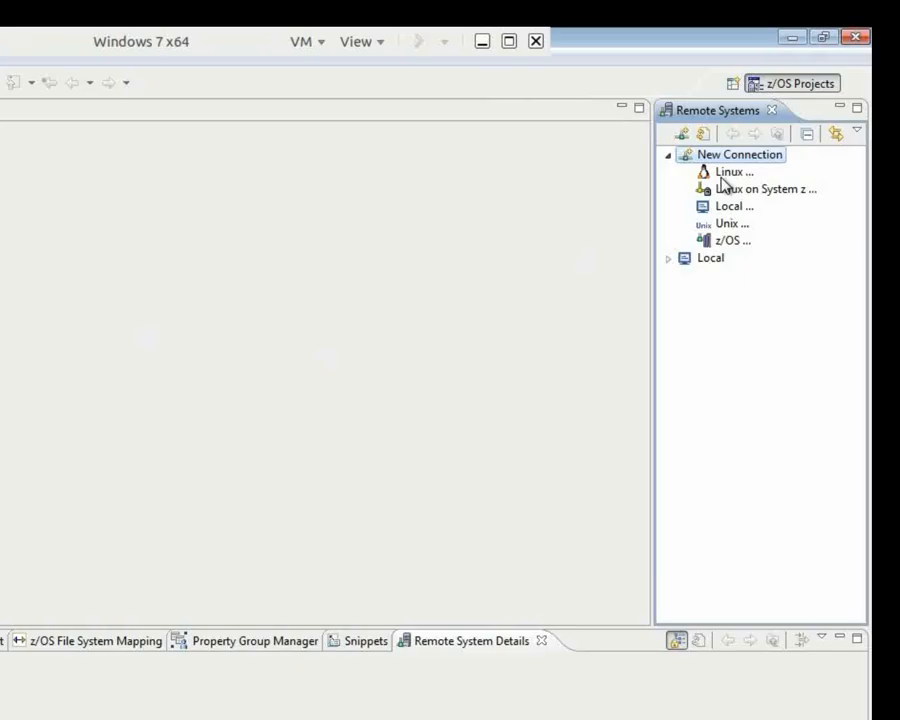
left_click(727, 224)
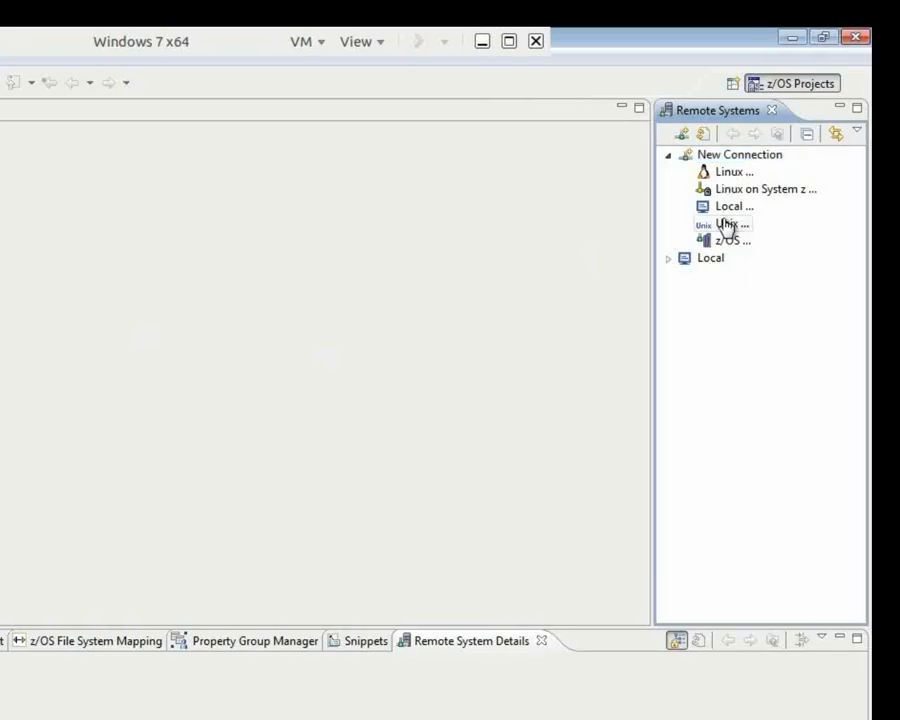
left_click(726, 242)
double_click(792, 160)
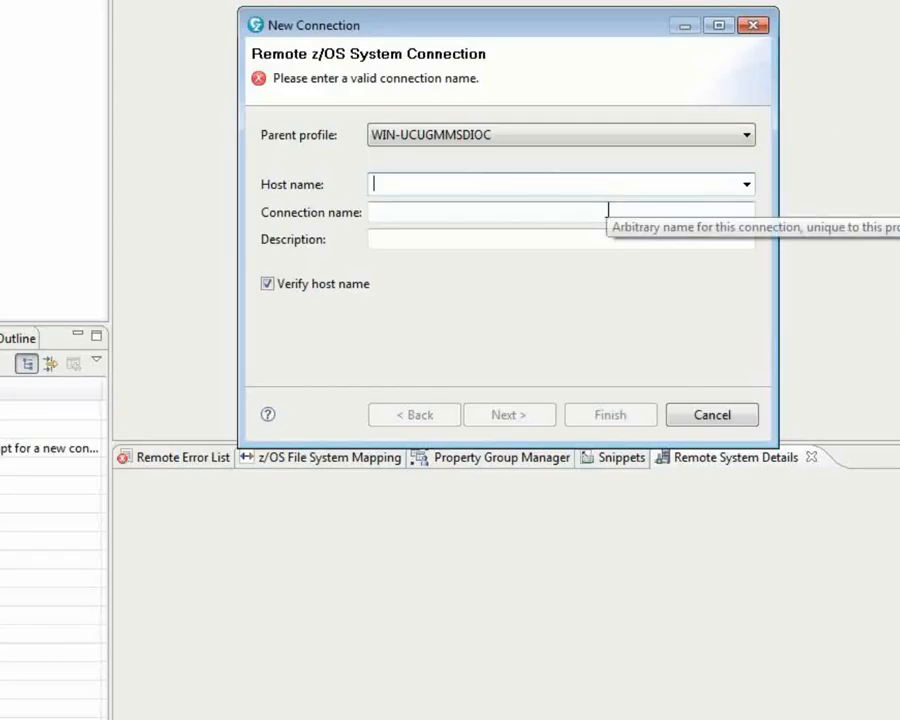
Enter host 192.86.32.69 and rename the connection to 'buffalo thunder'.
type("19")
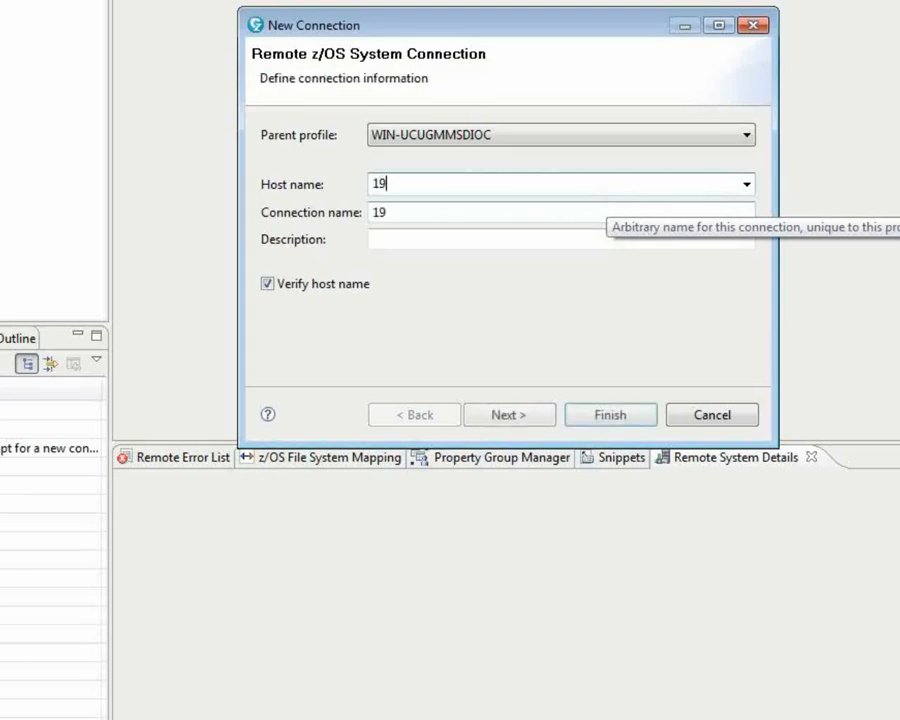
type("2.")
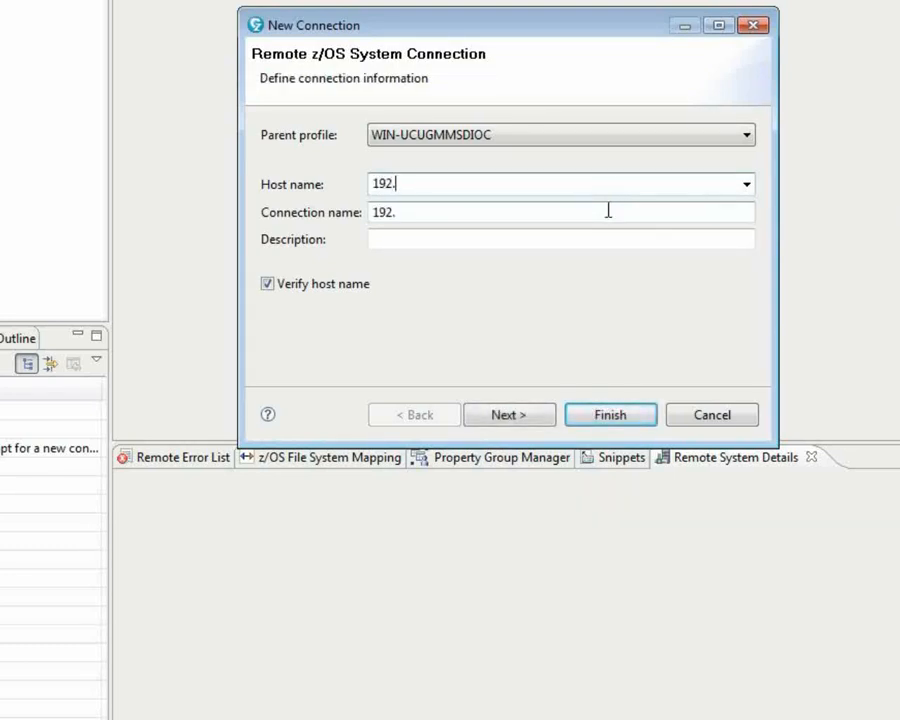
type("86.32.69")
key("Tab")
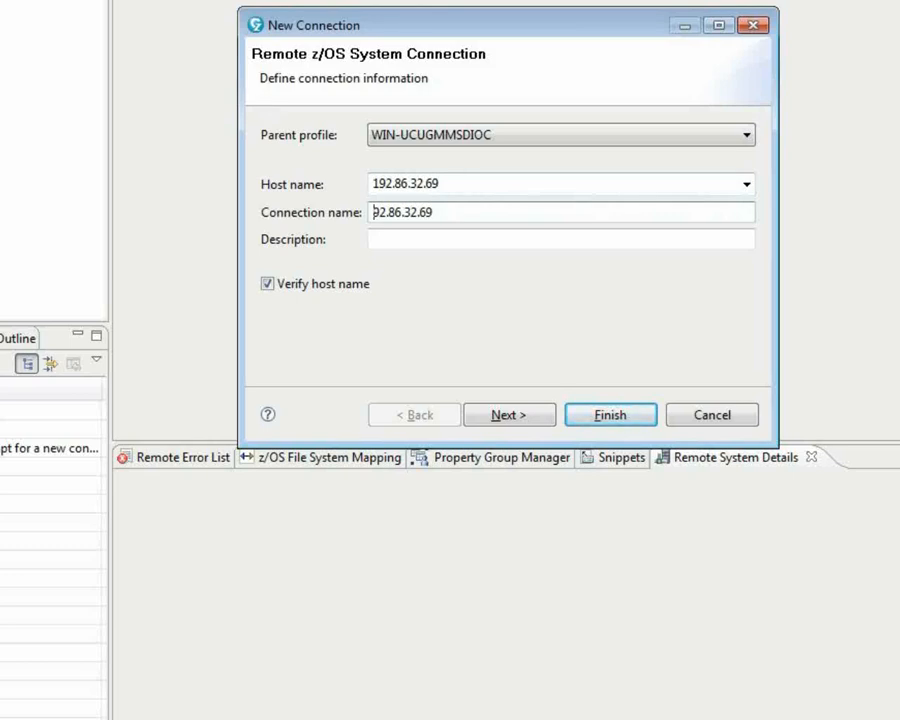
left_click_drag(374, 212, 609, 211)
key("BackSpace")
type("buffalo thunder")
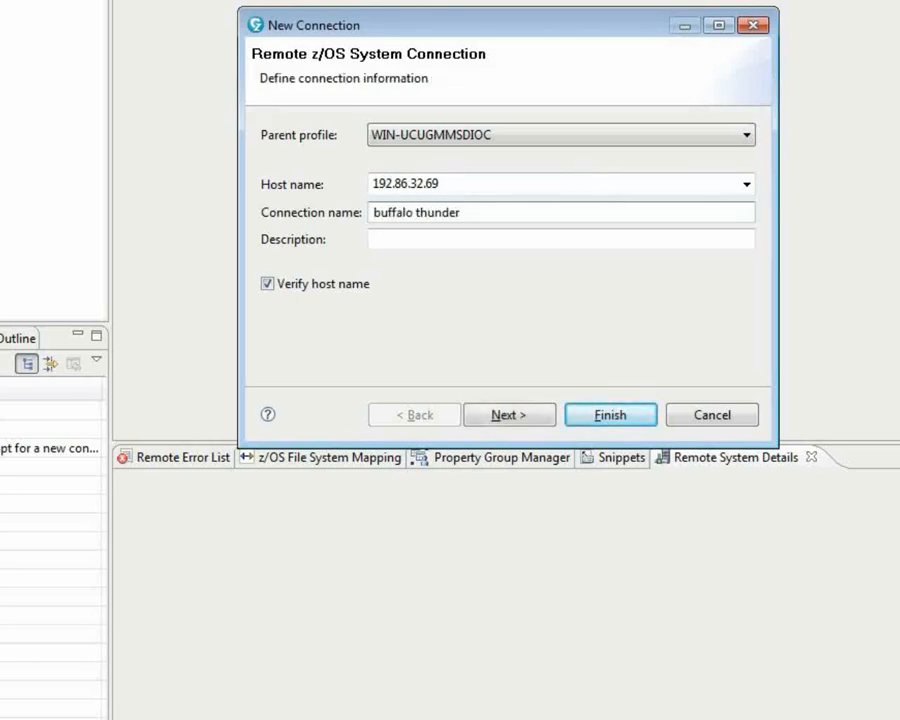
left_click(510, 415)
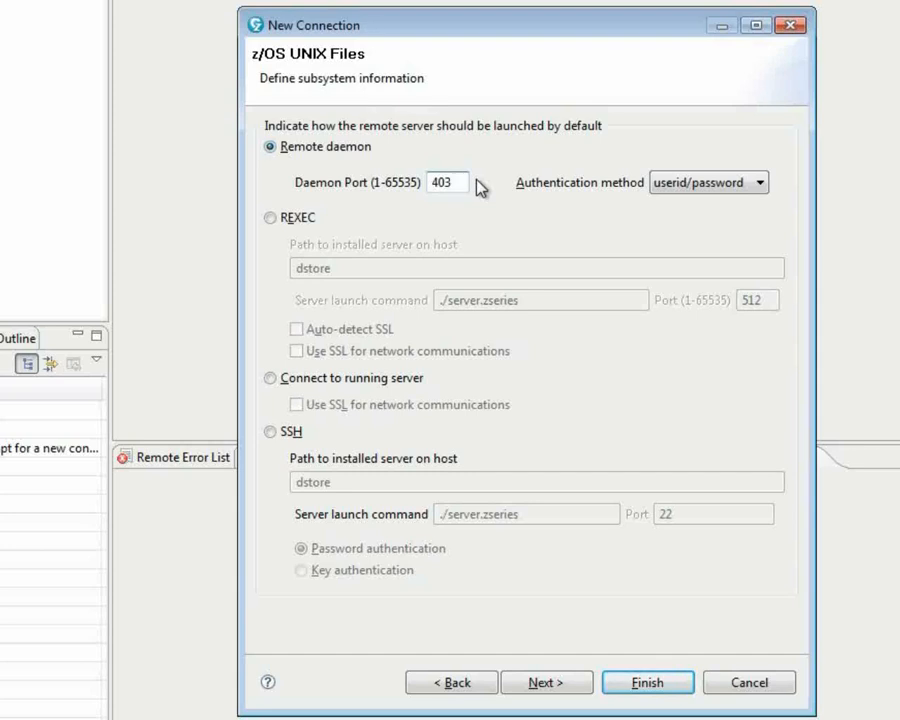
Correct the daemon port digits, set the MVS daemon port to 4047, and finish the wizard.
type("47")
key("BackSpace")
key("BackSpace")
key("BackSpace")
type("47")
left_click(565, 682)
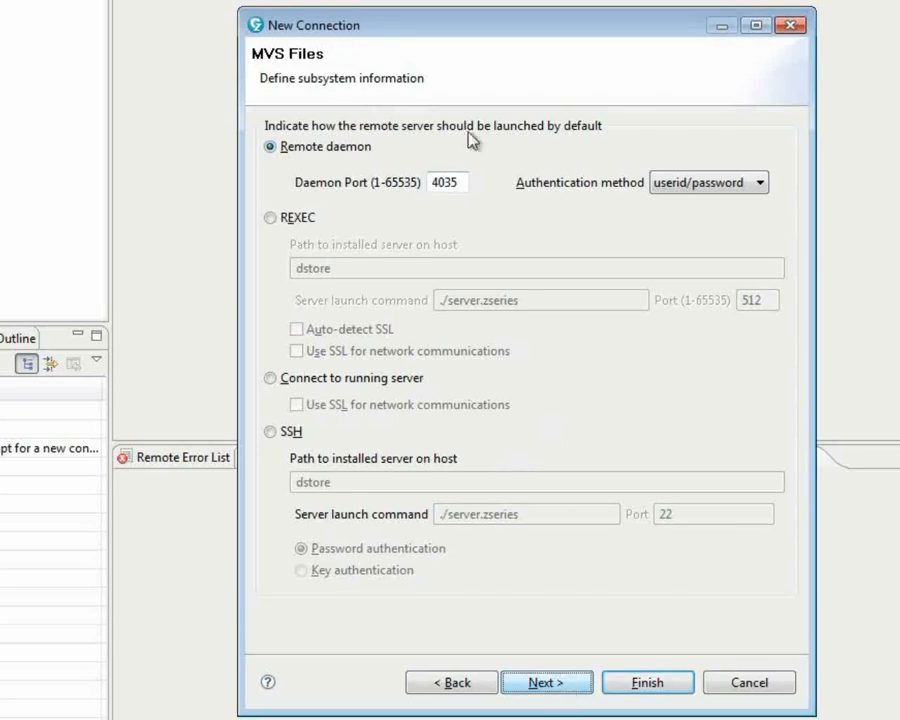
key("BackSpace")
key("BackSpace")
type("47")
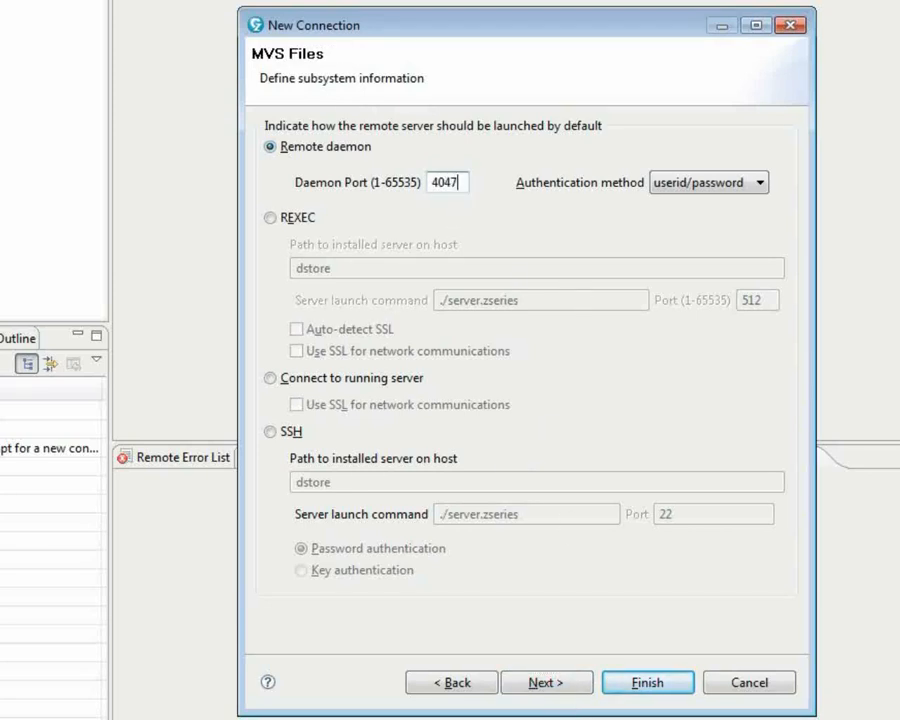
left_click(561, 688)
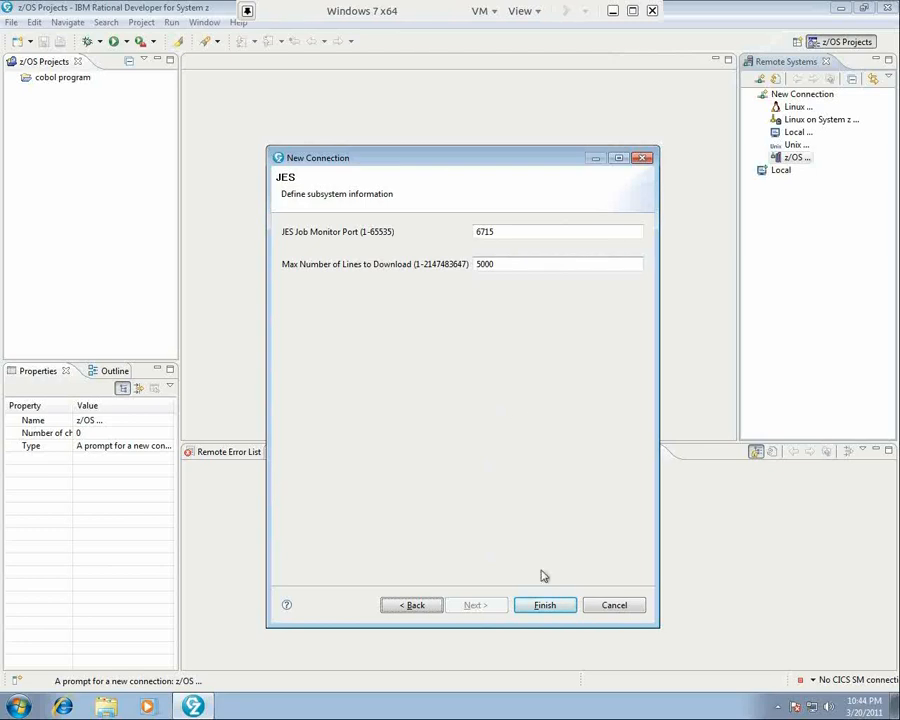
left_click(550, 607)
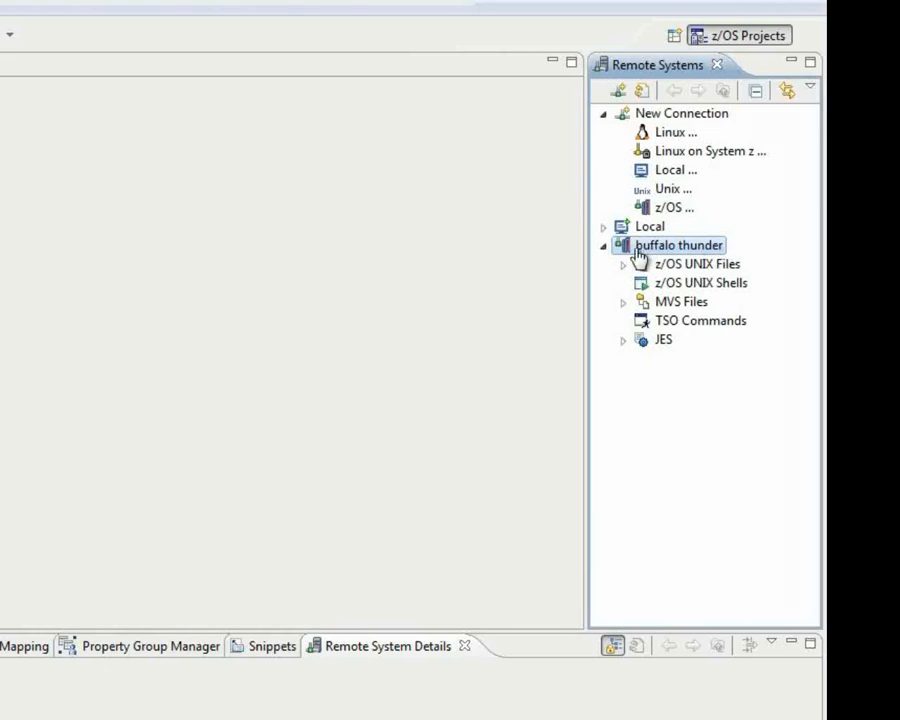
Connect to buffalo thunder with a new user ID and password, saving both.
right_click(623, 250)
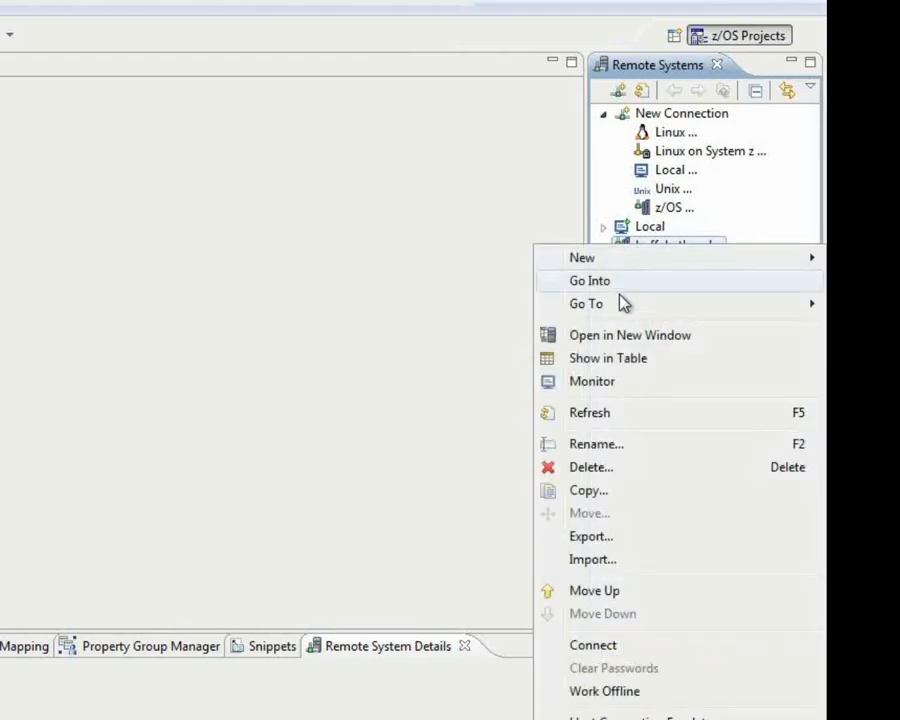
left_click(630, 655)
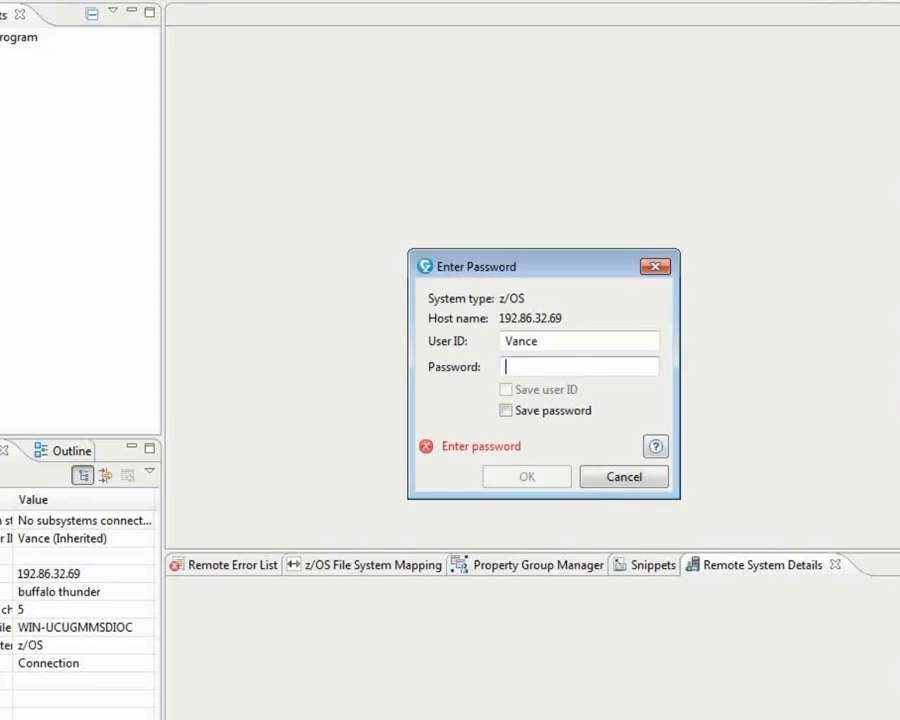
double_click(564, 339)
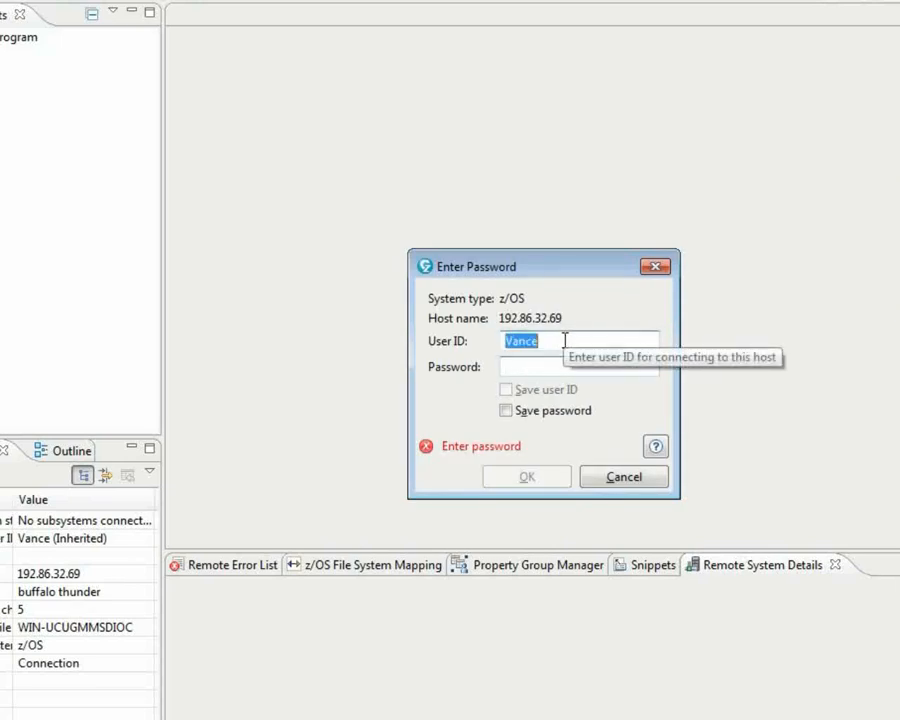
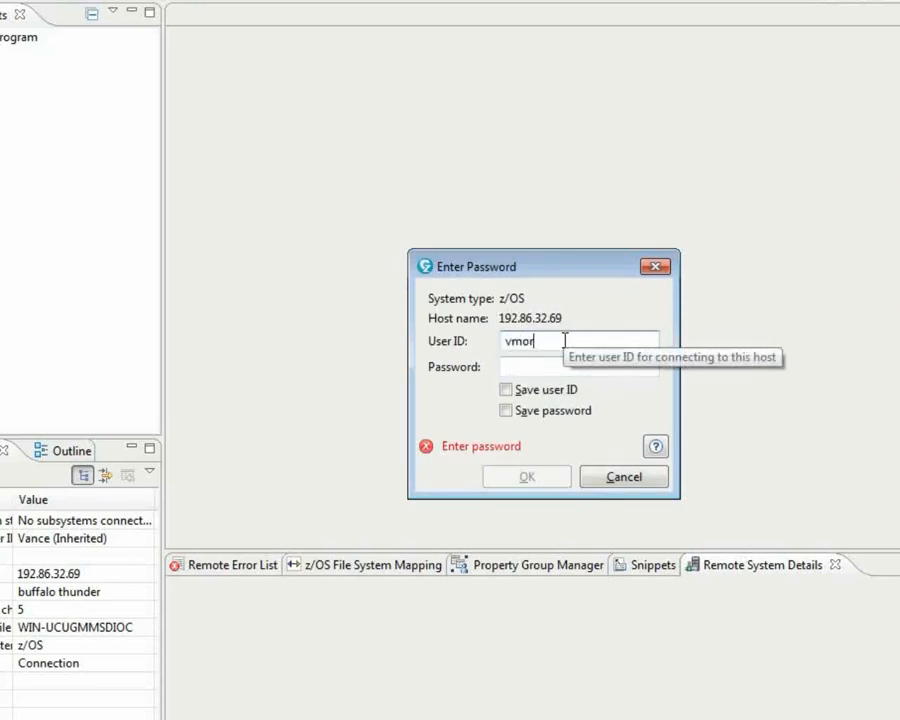
key("Tab")
type("********")
key("Tab")
key("space")
key("Tab")
key("space")
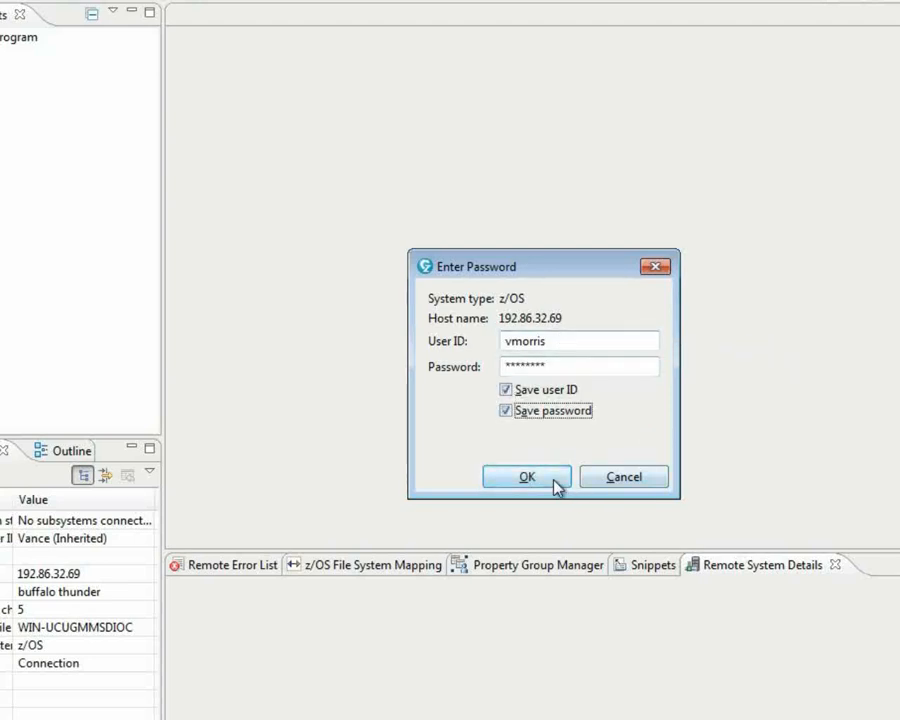
left_click(555, 480)
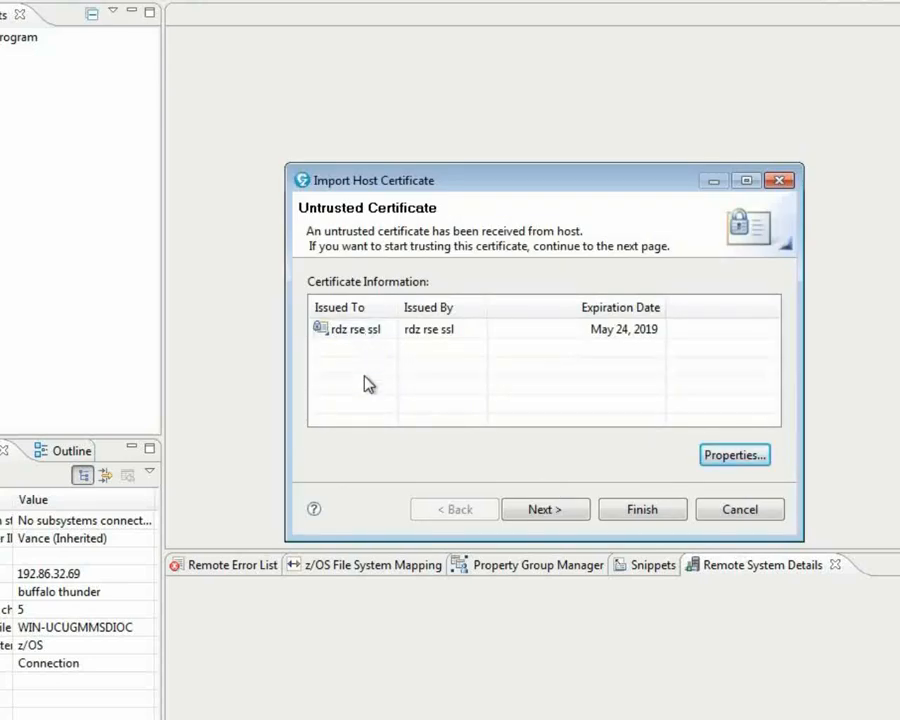
Import and trust the host's rdz rse ssl certificate with its default alias.
left_click(555, 510)
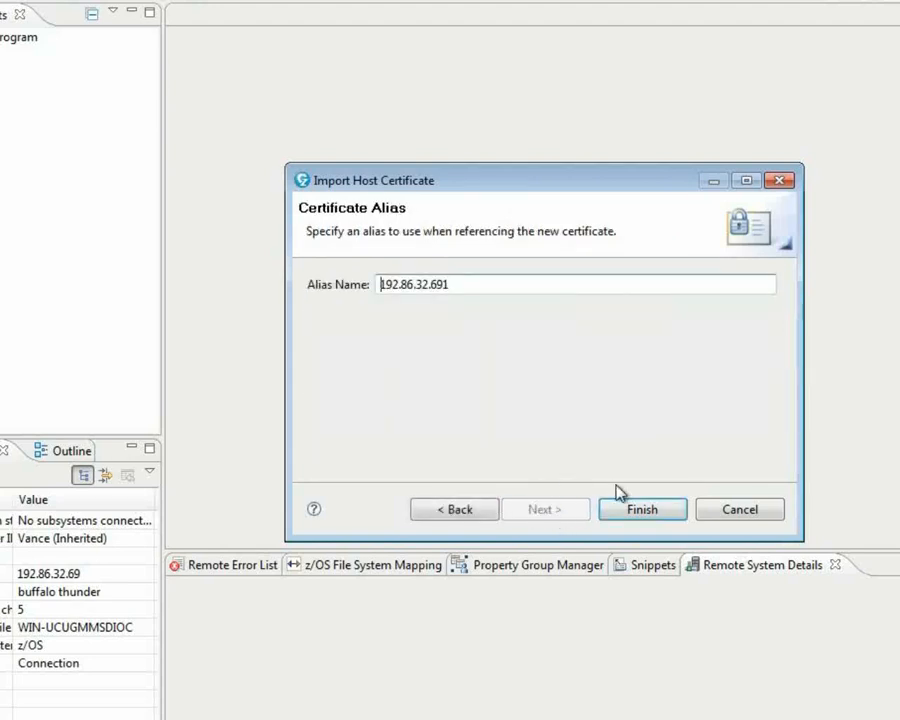
left_click(636, 514)
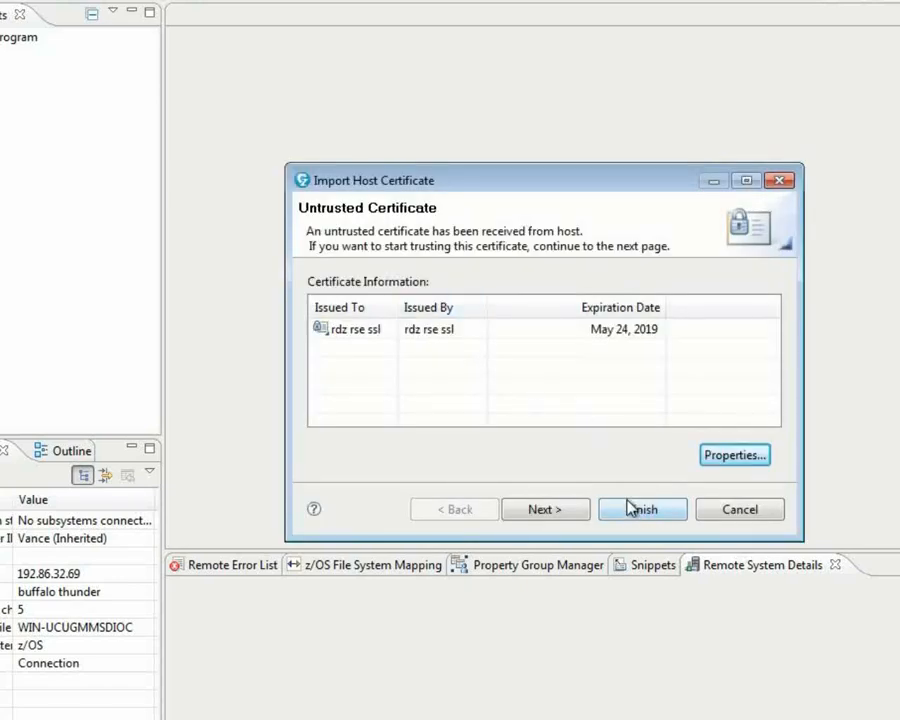
left_click(633, 513)
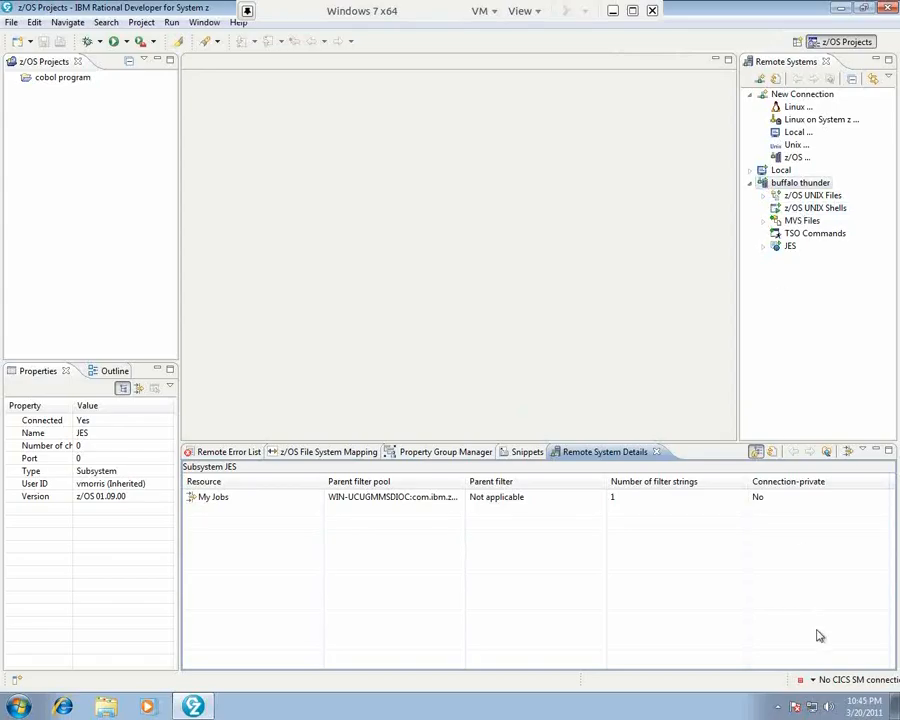
Expand MVS Files and My Data Sets to list ISPF.ISPPROF and LABINST.XMIT.
left_click(764, 221)
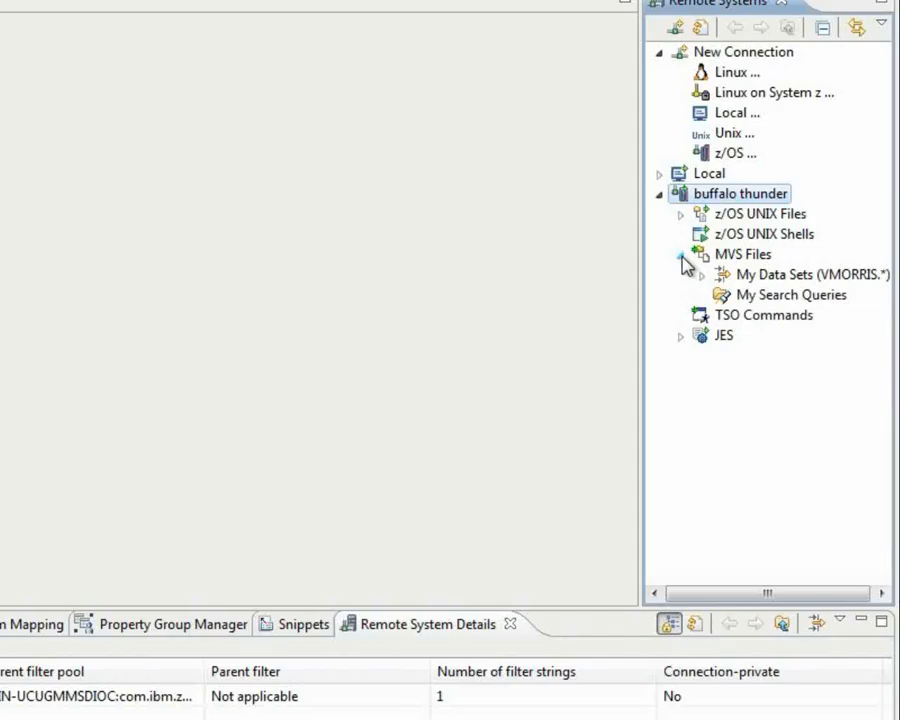
left_click_drag(641, 297, 424, 300)
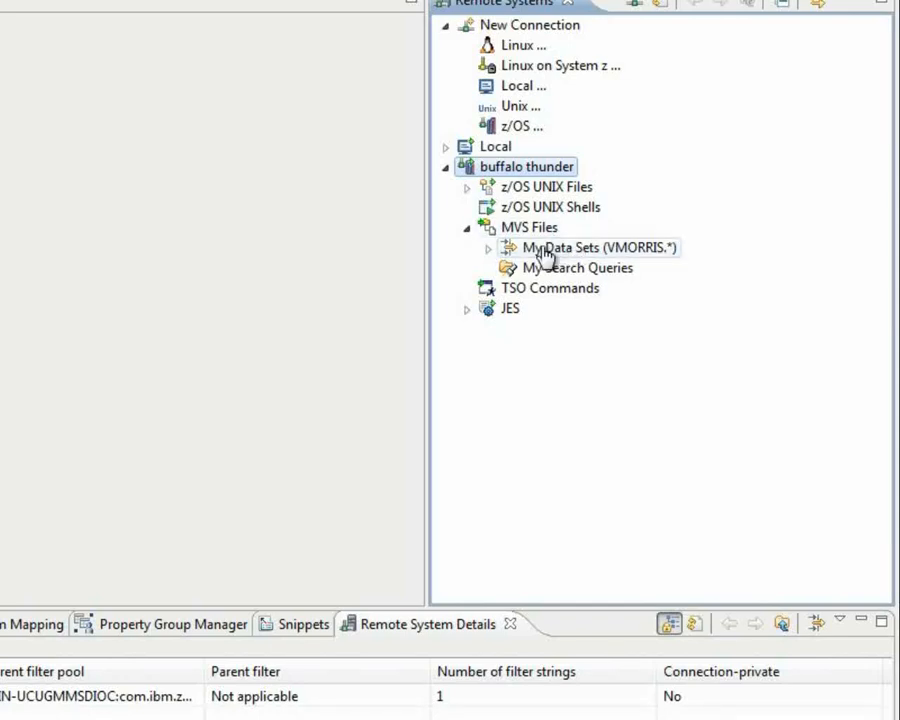
left_click(488, 248)
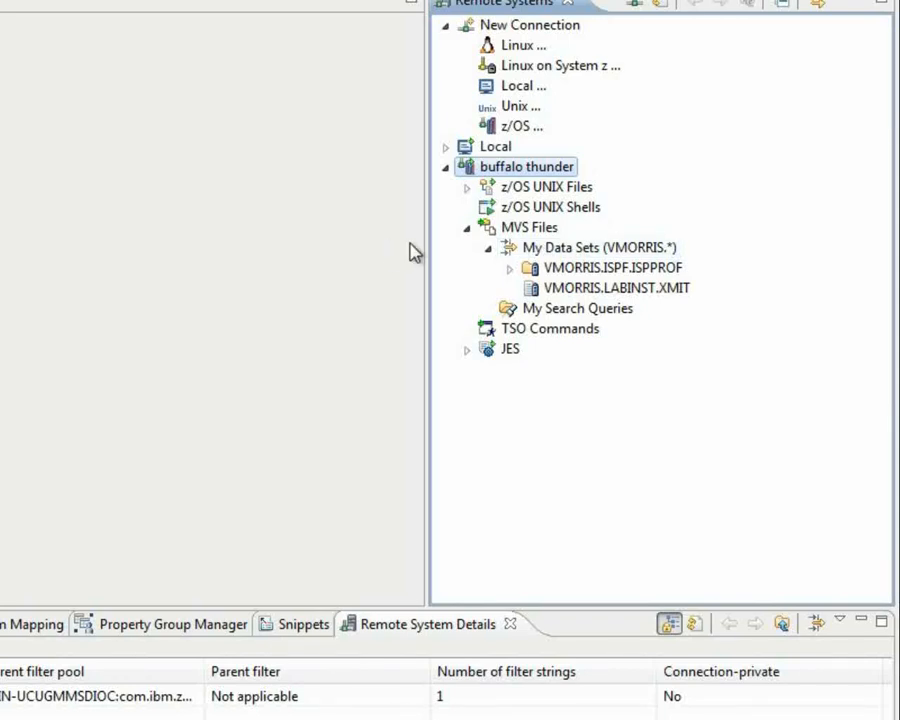
left_click(515, 229)
Create an MVS Files filter named WTAMU.* matching the WTAMU.* data set pattern.
right_click(515, 229)
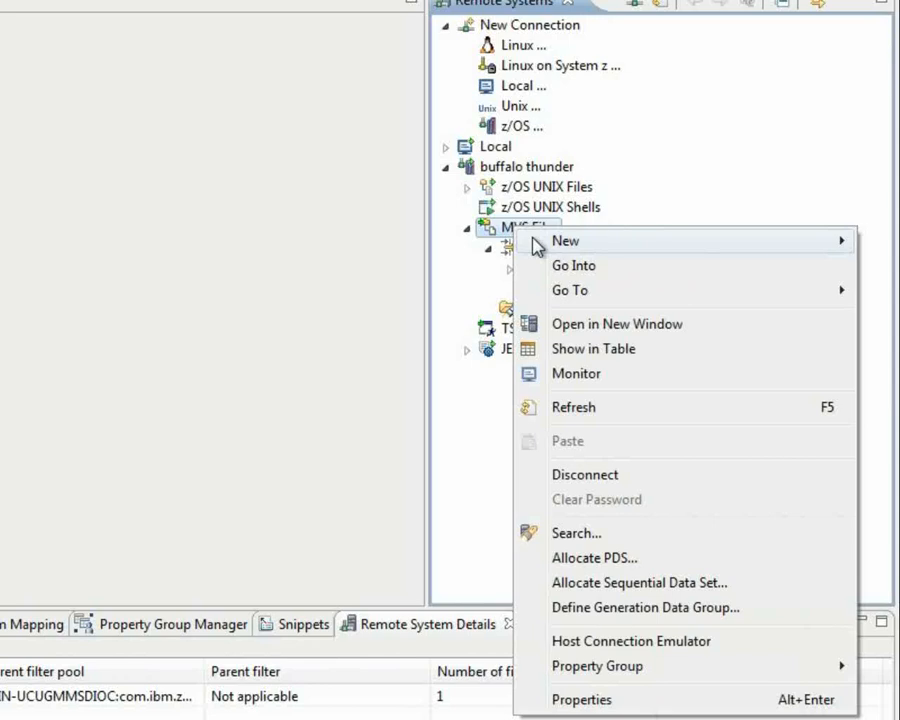
mouse_move(537, 243)
left_click(432, 241)
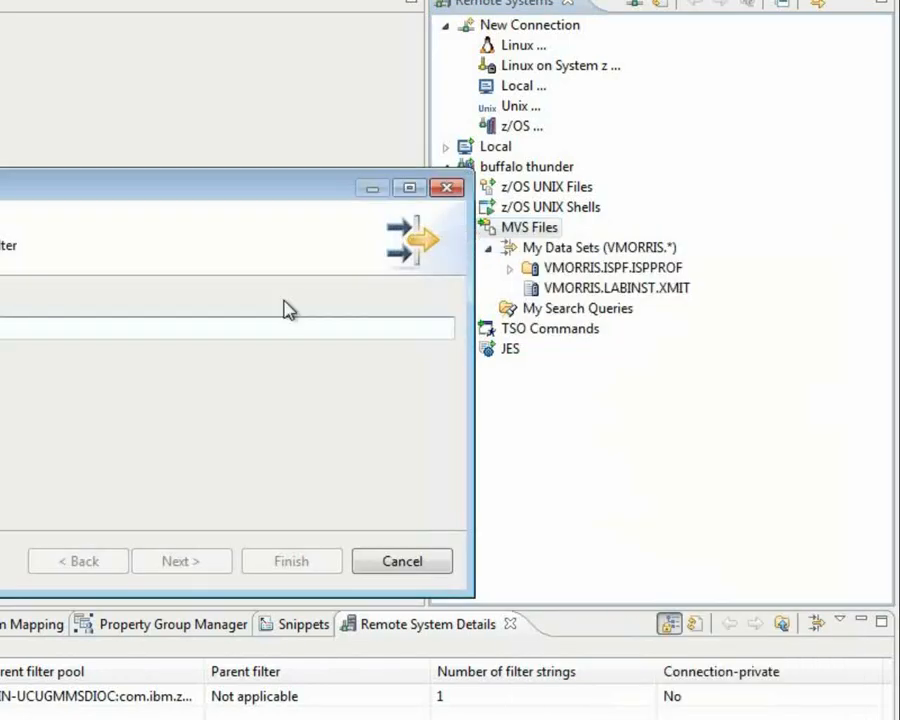
type("WTAMU.*")
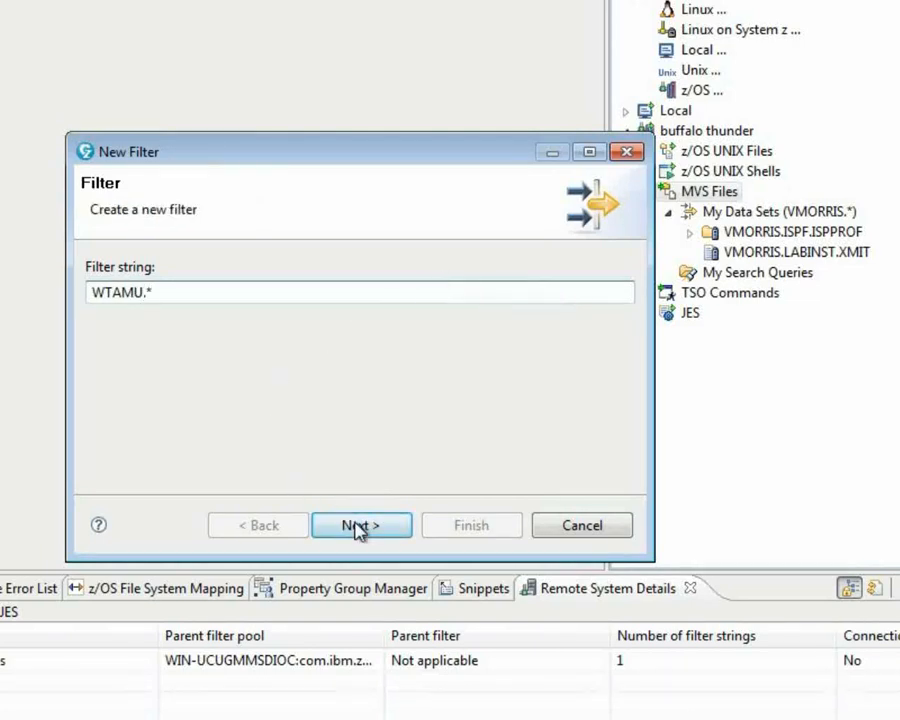
left_click(358, 527)
type("WT")
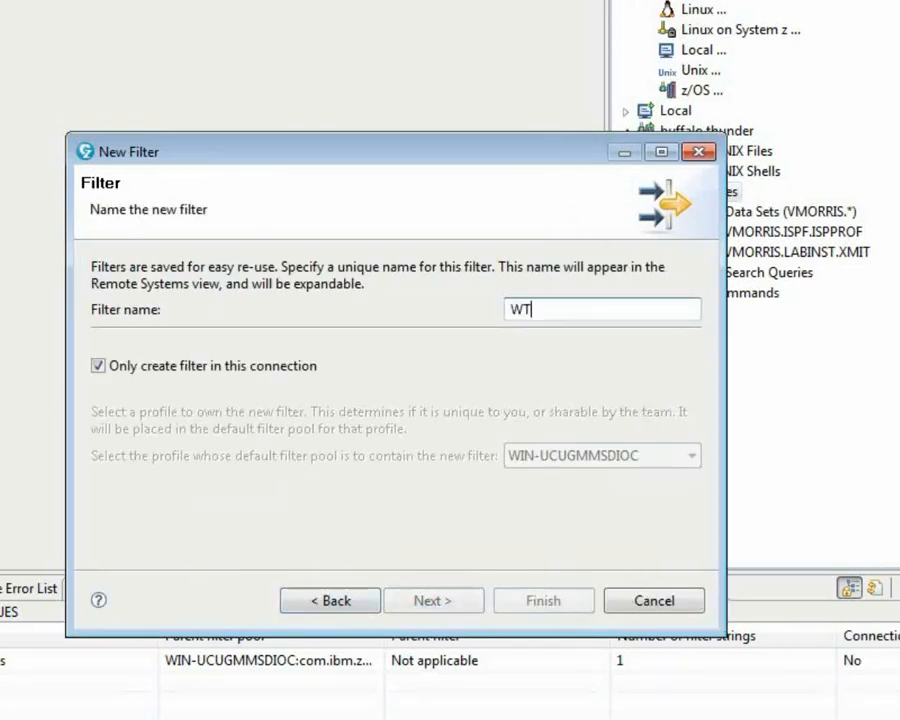
type("AMU.*")
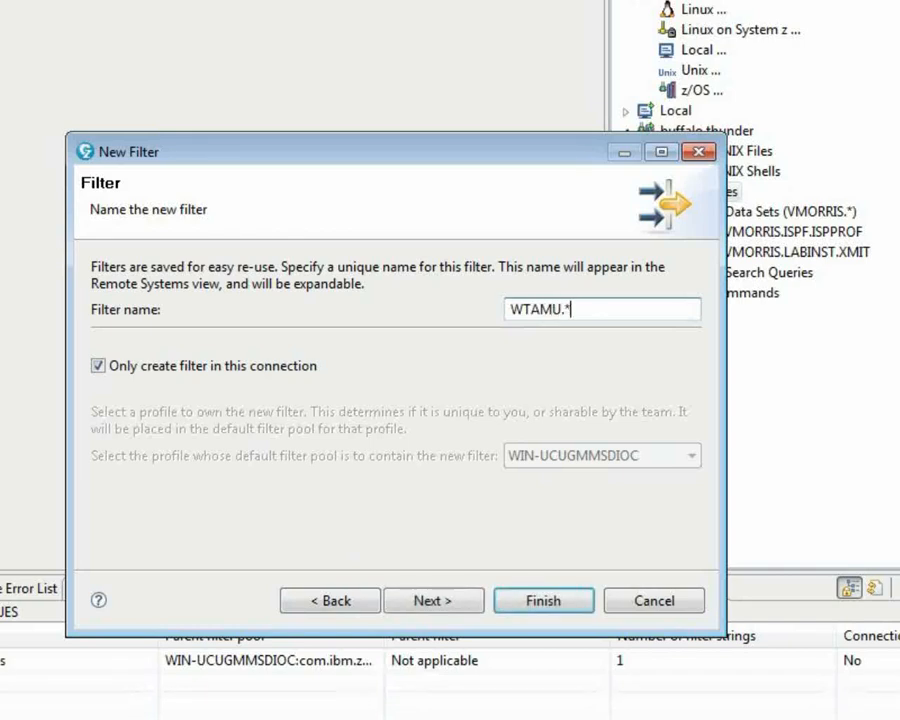
left_click(458, 608)
left_click(530, 603)
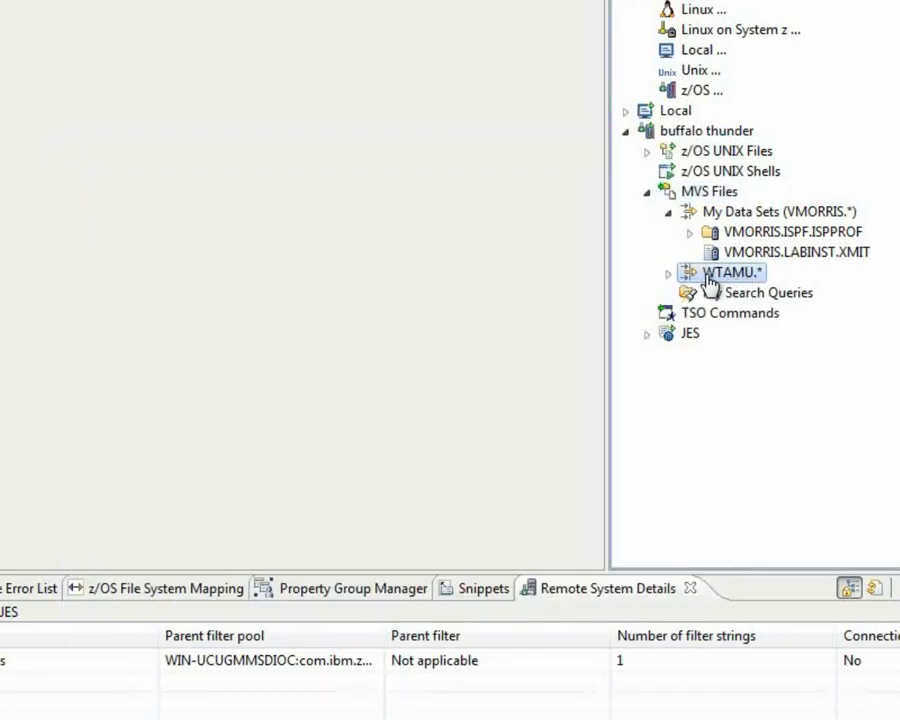
Expand the WTAMU.* filter and scroll through its data sets to WTAMU.STUDENT.UNIX.FILES.
left_click(669, 275)
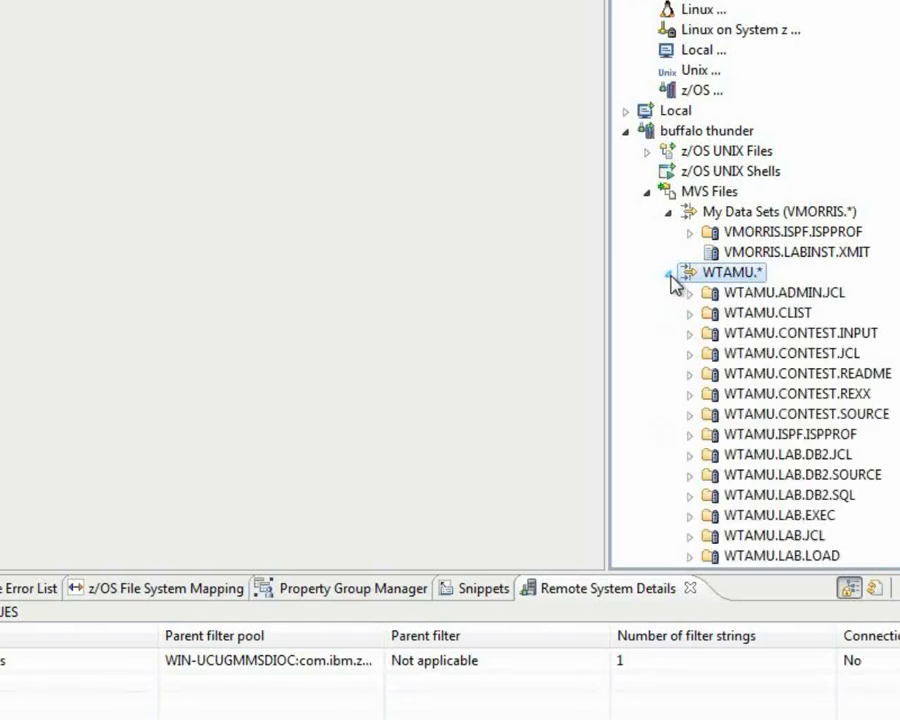
scroll(755, 280, "down", 5)
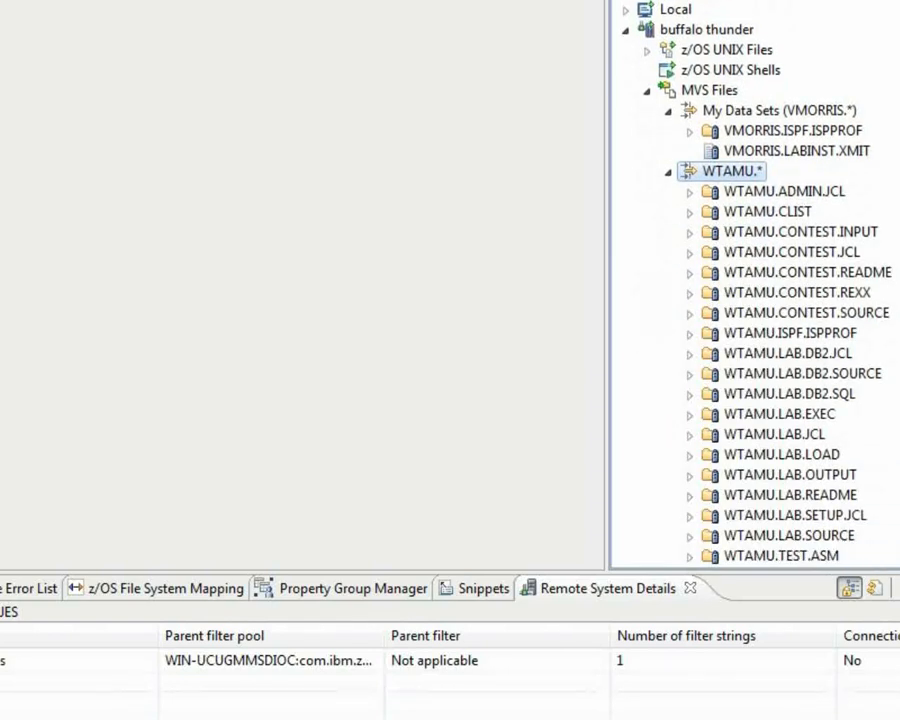
scroll(755, 280, "down", 3)
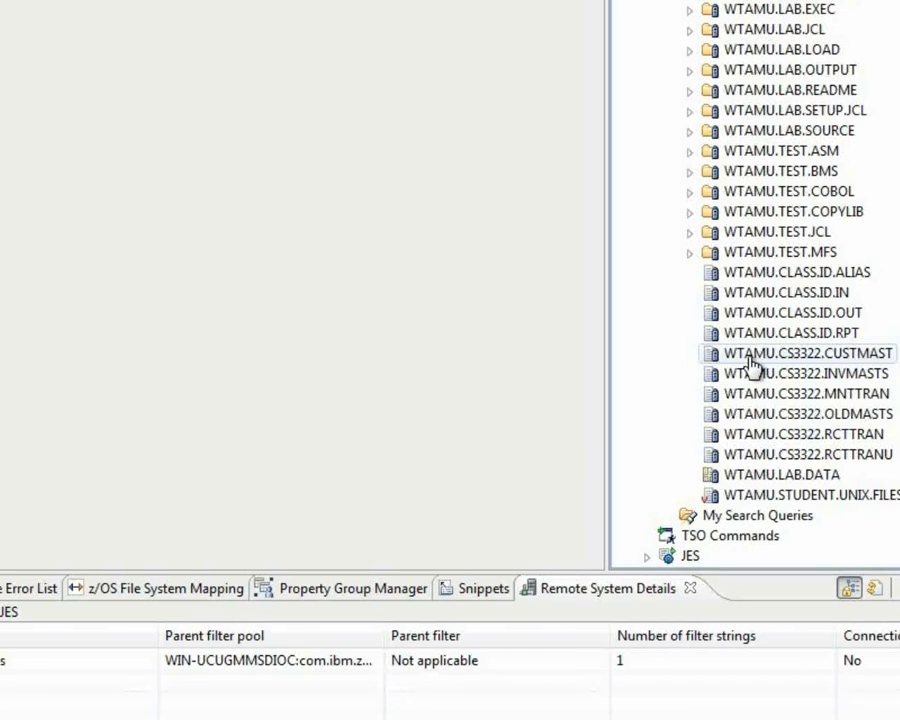
Open WTAMU.CS3322.CUSTMAST to review its customer records, then close its editor.
left_click(752, 366)
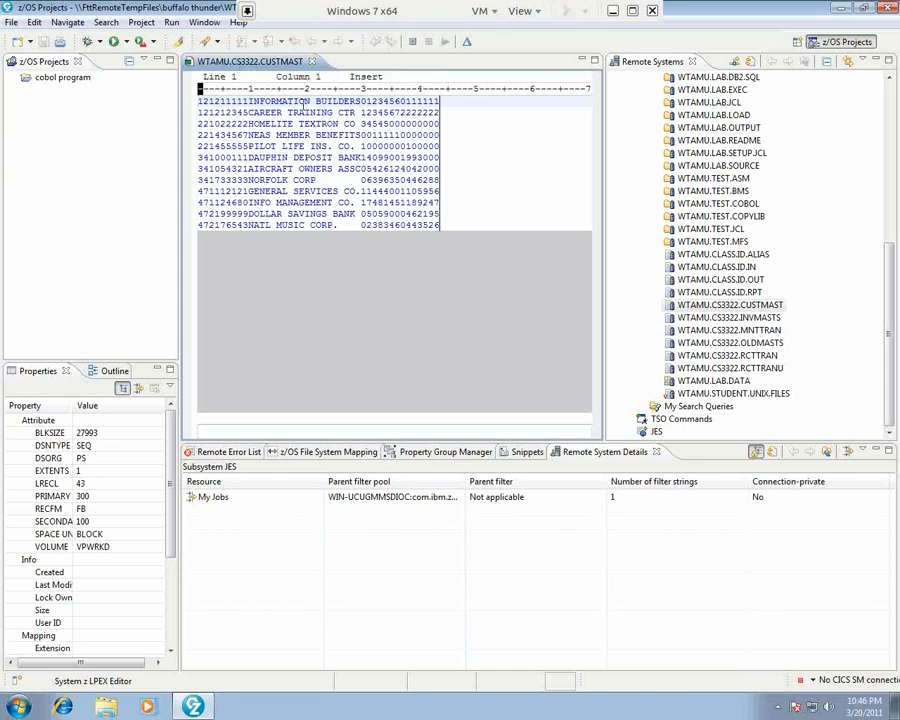
left_click(312, 61)
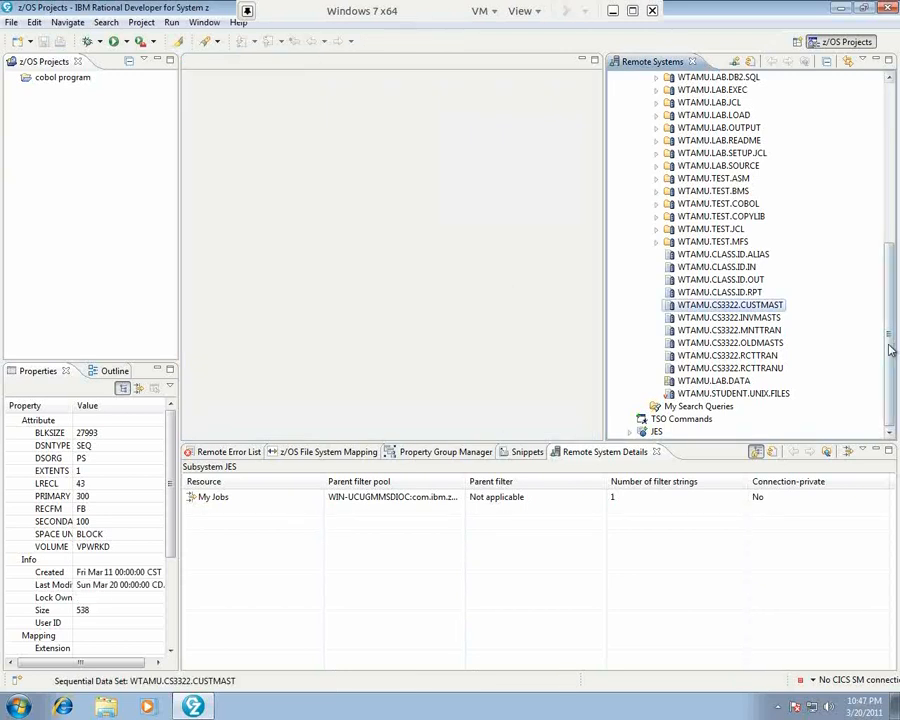
Scroll Remote Systems to the top and launch the Host Connection Emulator for buffalo thunder.
scroll(895, 351, "up", 1)
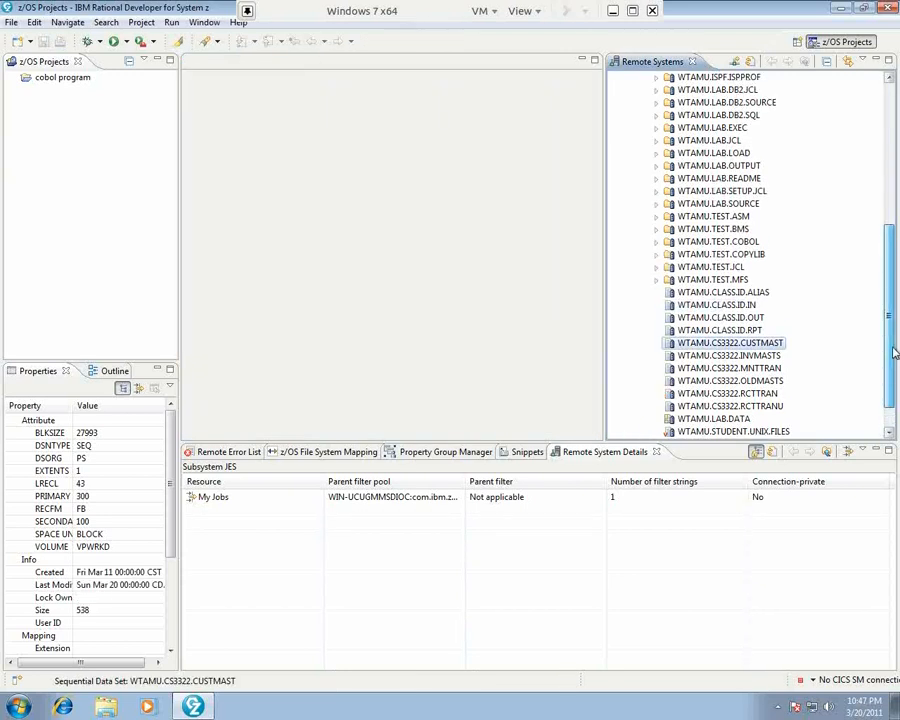
left_click_drag(895, 351, 896, 247)
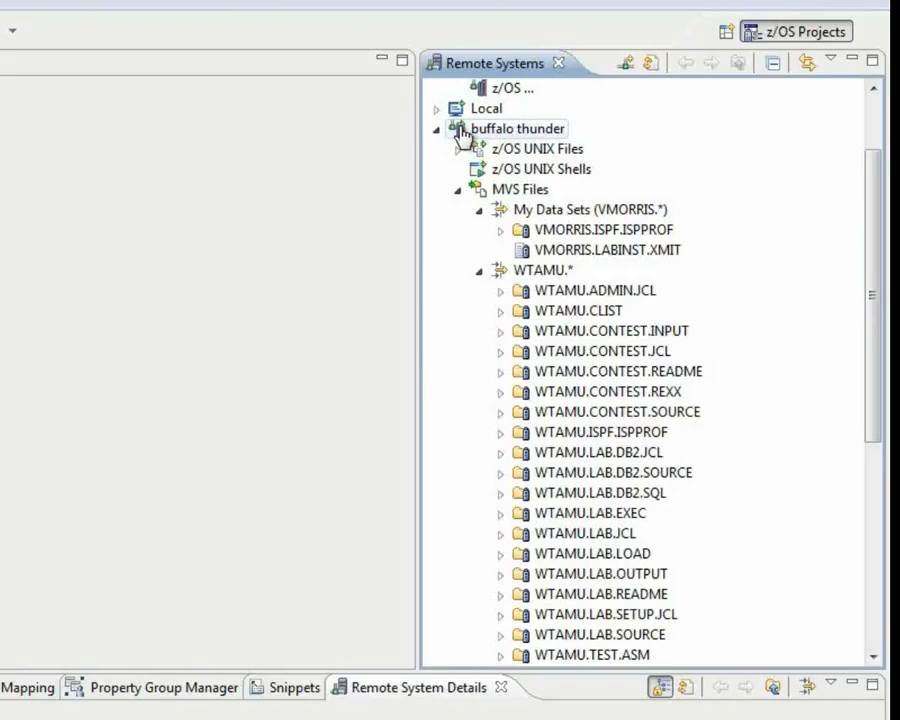
right_click(467, 136)
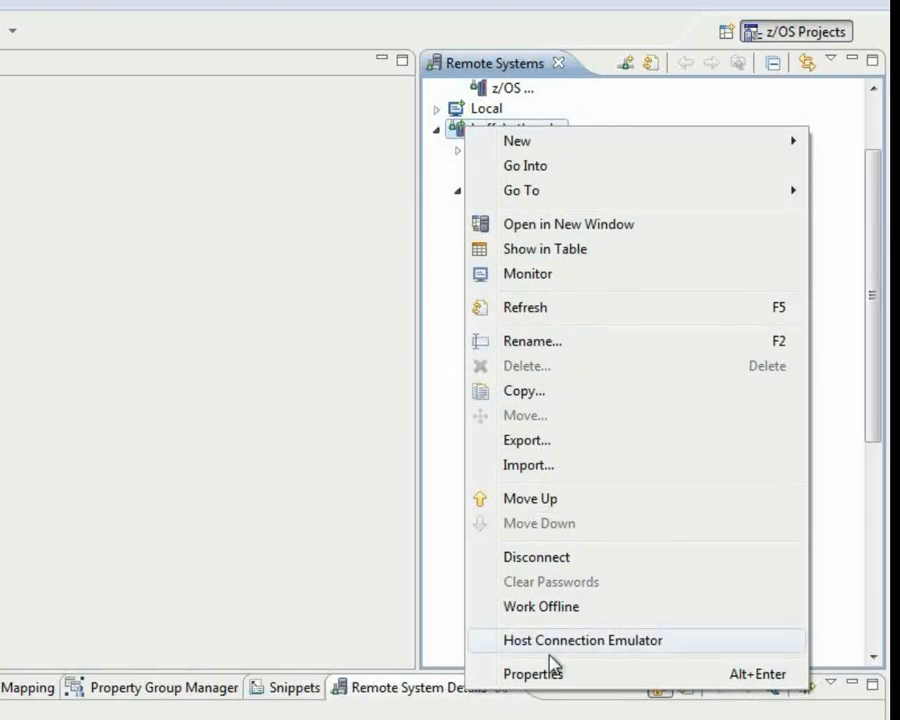
left_click(650, 641)
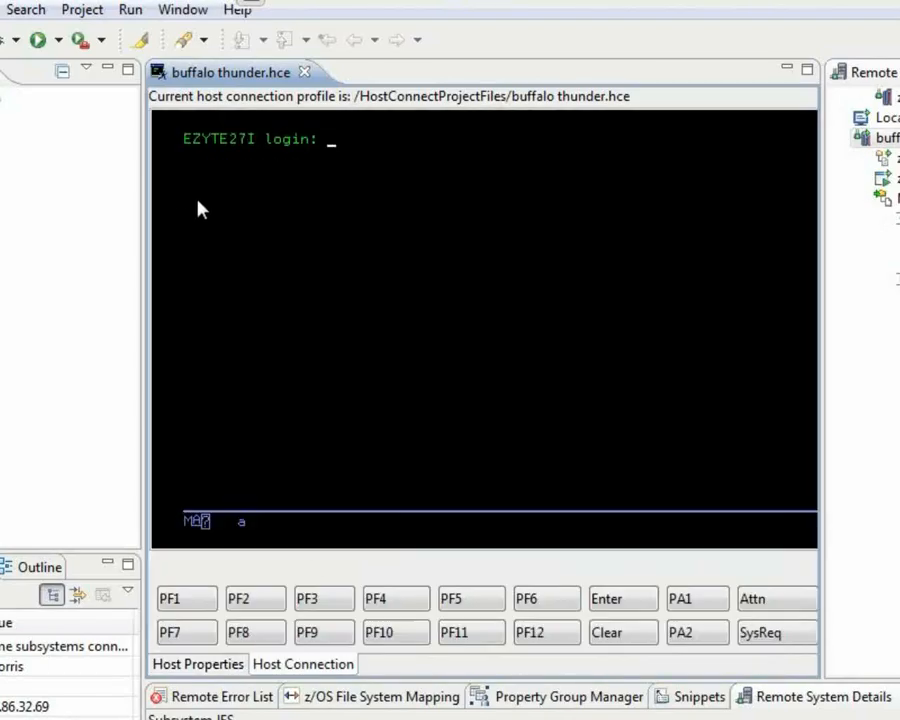
Show the emulator's Host Properties for 192.86.32.69 on port 23, then select the host IP value.
left_click(211, 665)
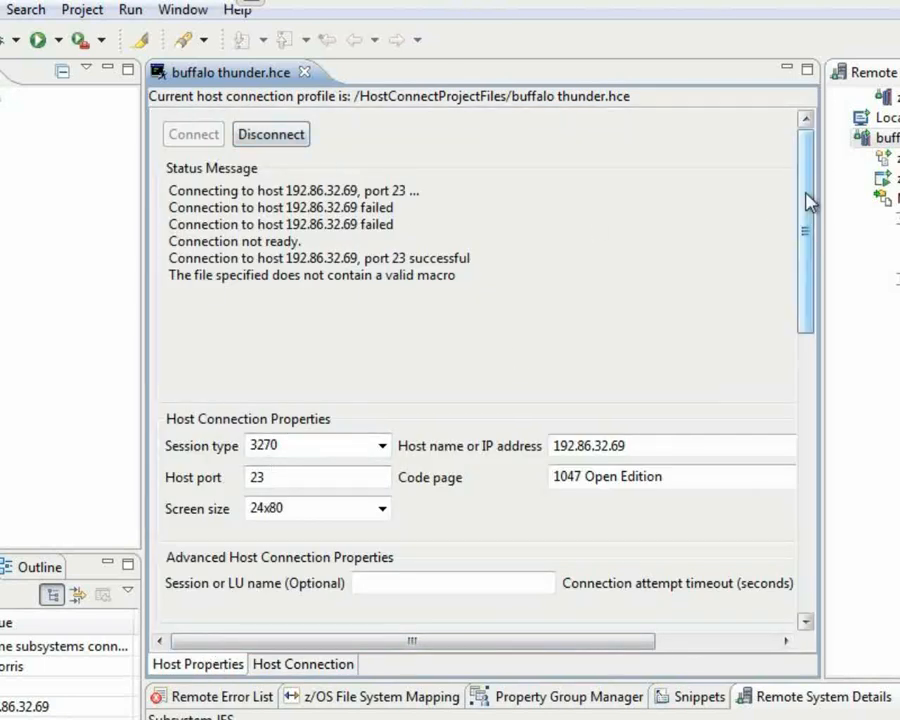
left_click(298, 664)
left_click(223, 666)
left_click(284, 667)
left_click(215, 666)
left_click(316, 667)
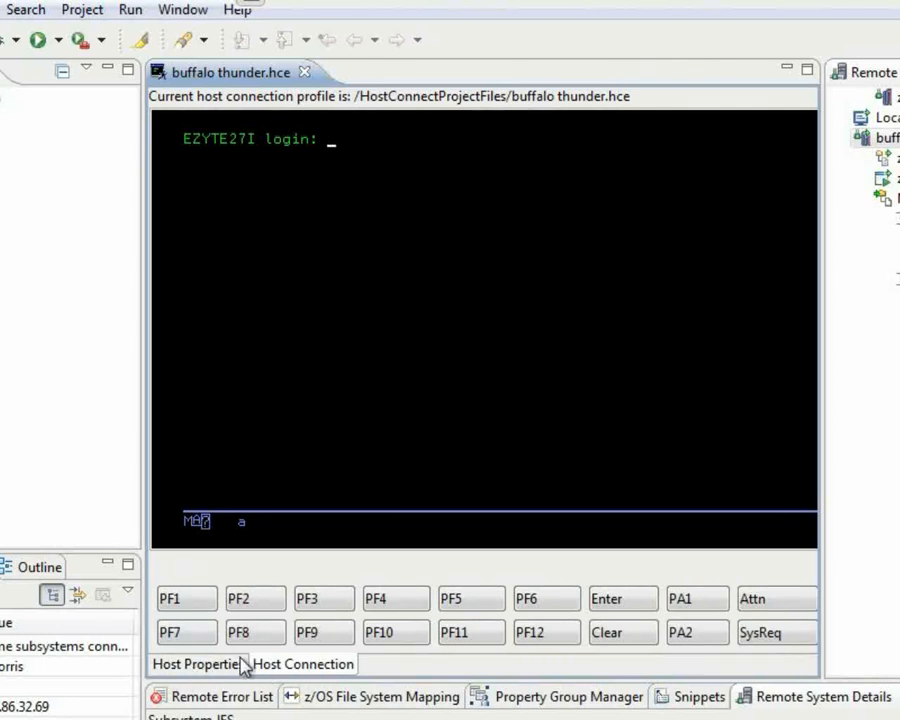
left_click(202, 667)
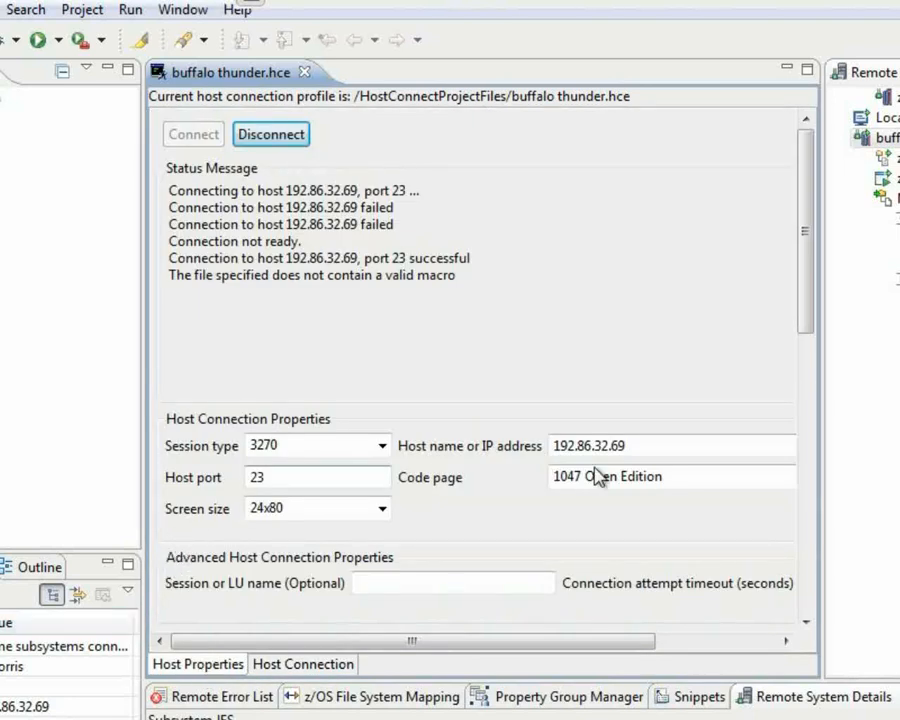
left_click_drag(643, 450, 472, 450)
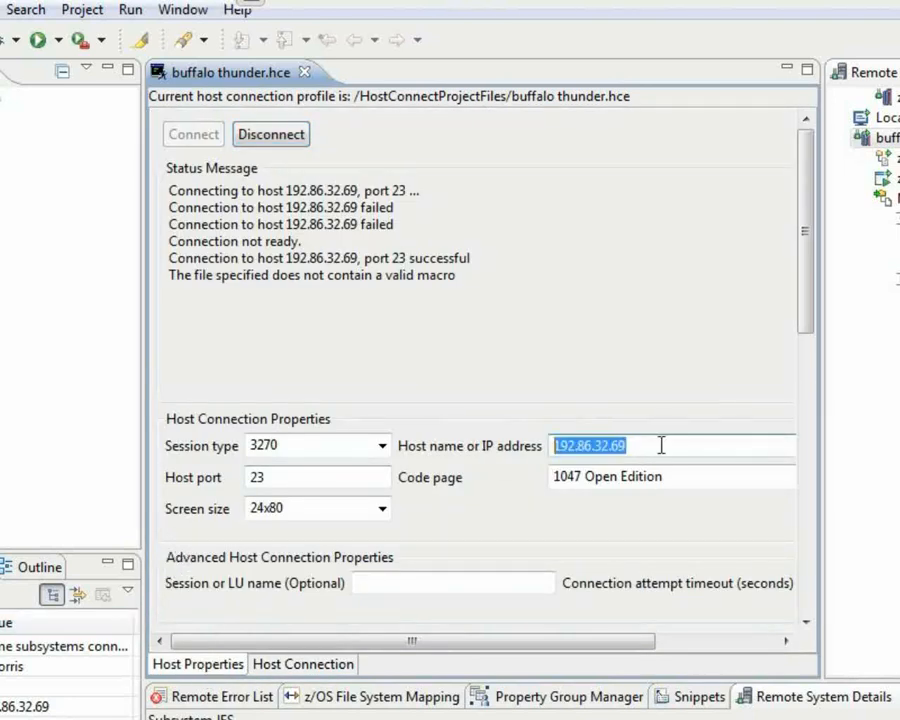
Change the host port from 23 to 623, then disconnect from 192.86.32.69 and confirm.
left_click(251, 478)
type("6")
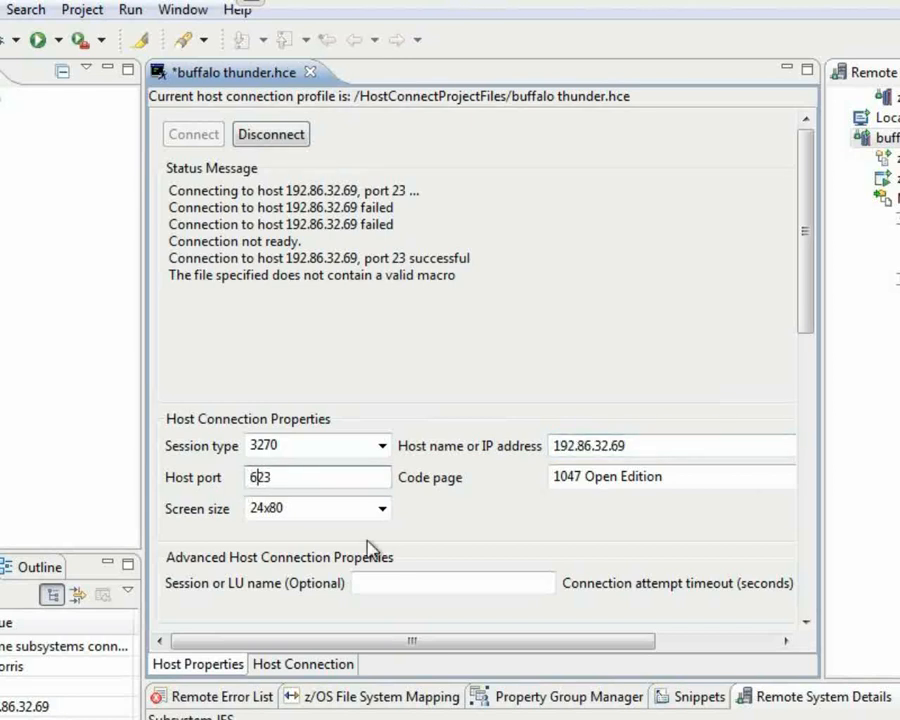
left_click(268, 137)
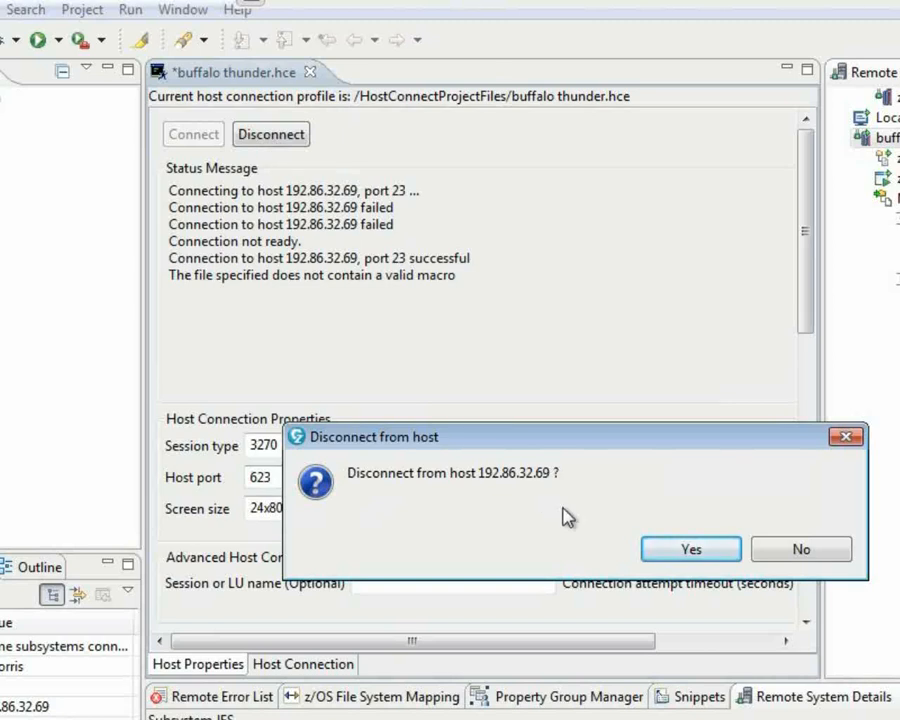
left_click(691, 548)
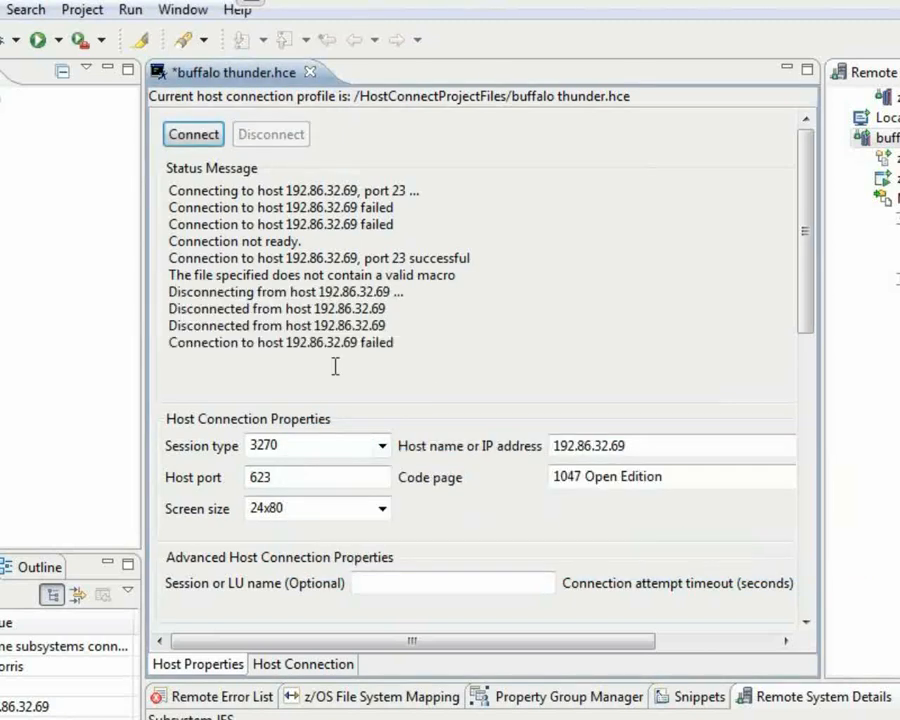
Reconnect on port 623, log on to TSO with the user ID and password, and save the profile.
left_click(196, 134)
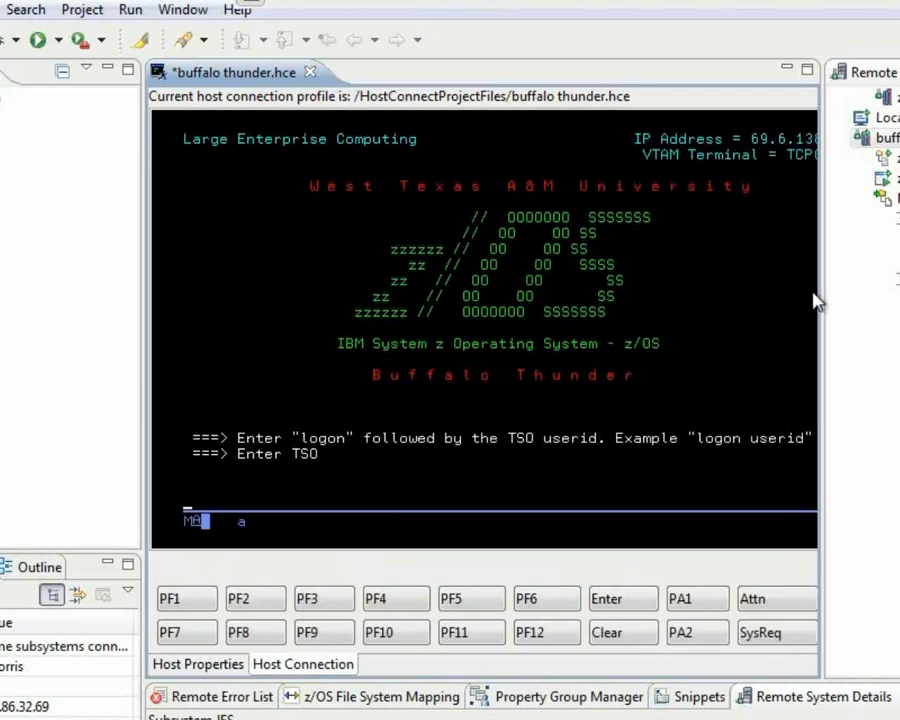
left_click_drag(821, 290, 899, 290)
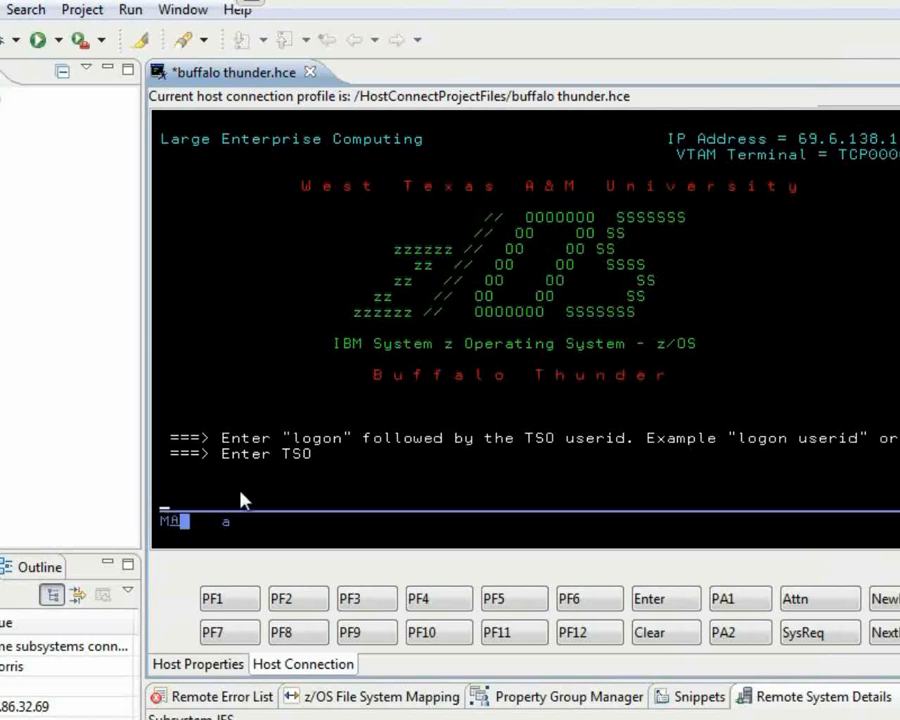
key("Return")
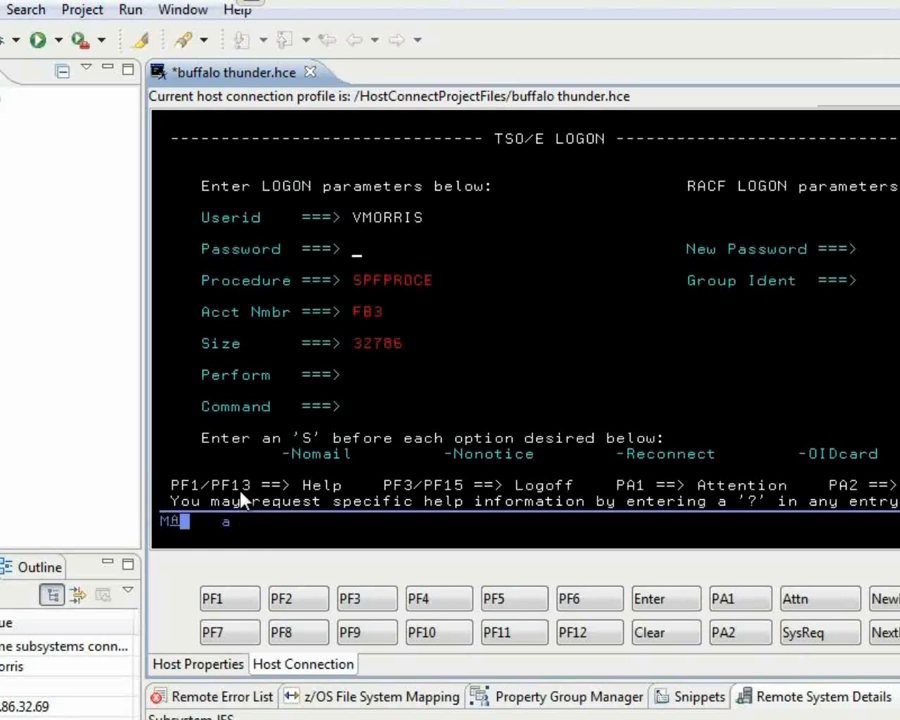
type("********")
key("Return")
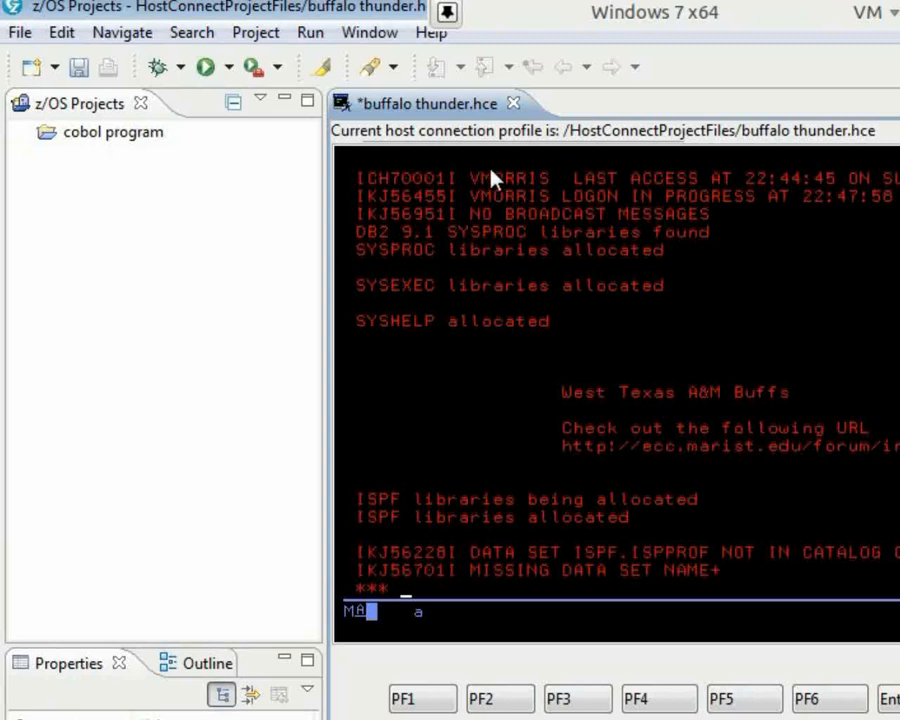
left_click(80, 68)
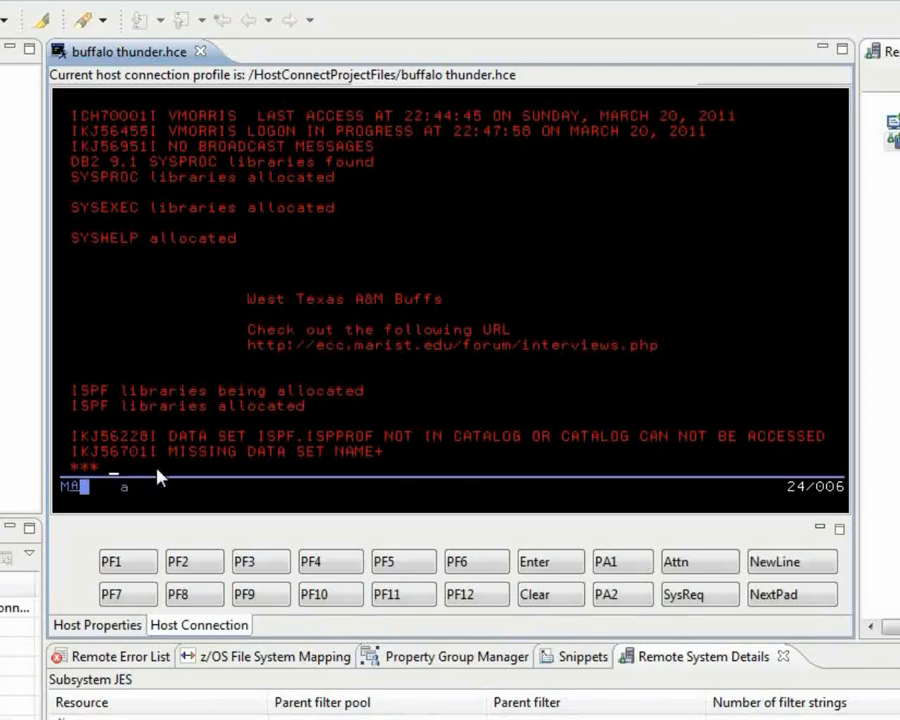
Continue past the logon messages, then exit ISPF to the TSO READY prompt with =x.
key("Return")
key("Return")
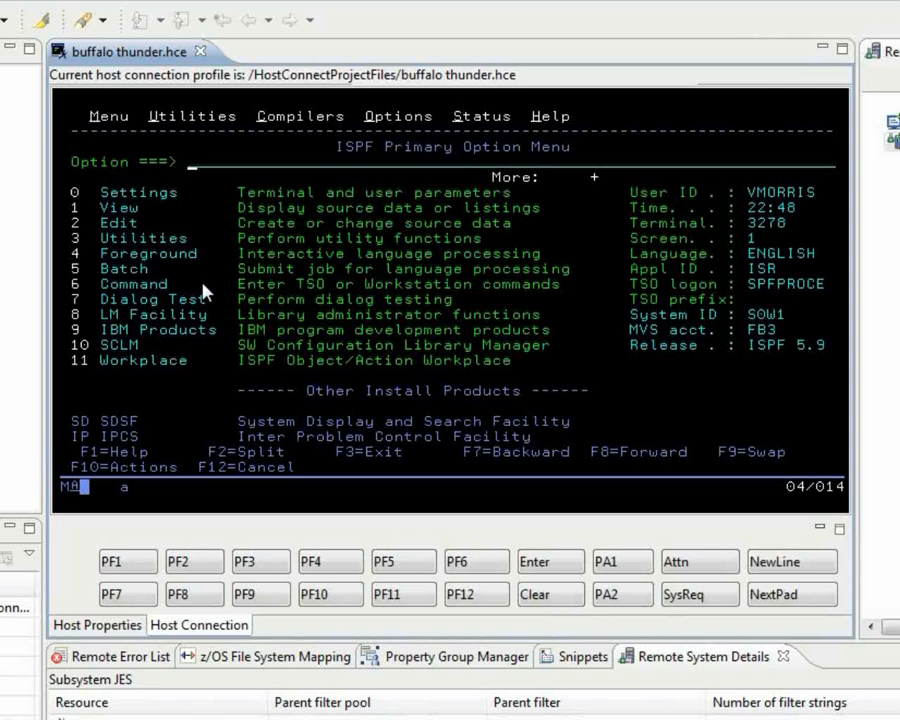
type("=x")
key("Return")
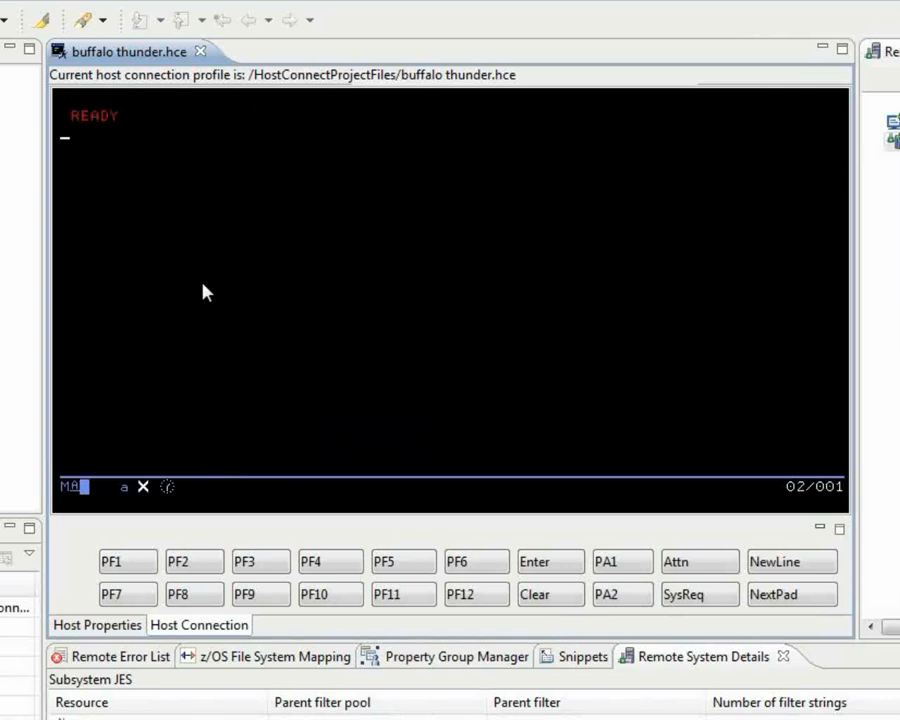
Log off TSO and close the emulator's .hce session tab.
type("logoff")
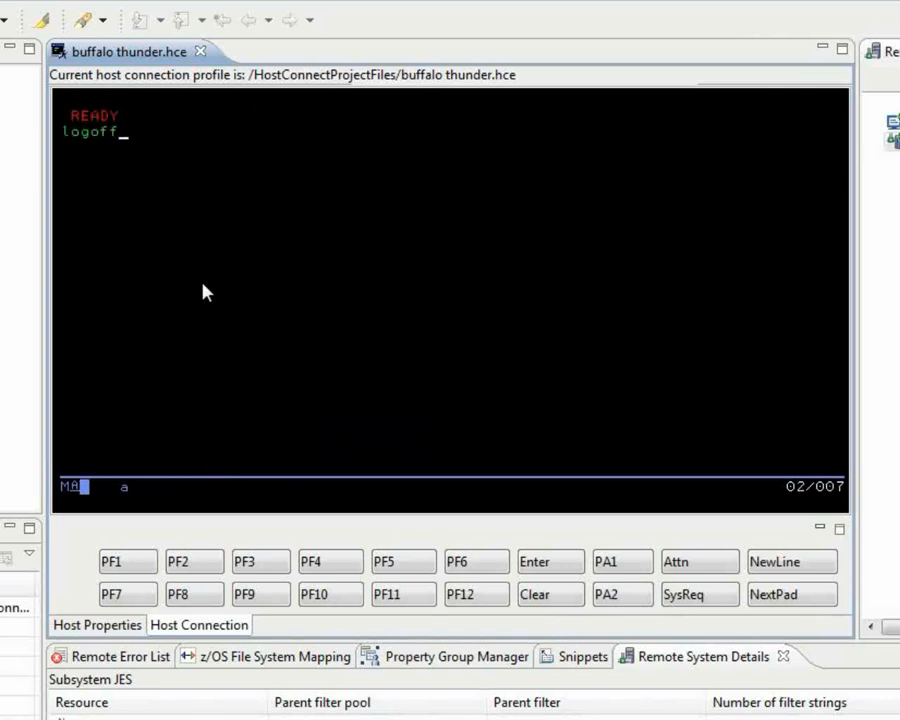
key("Return")
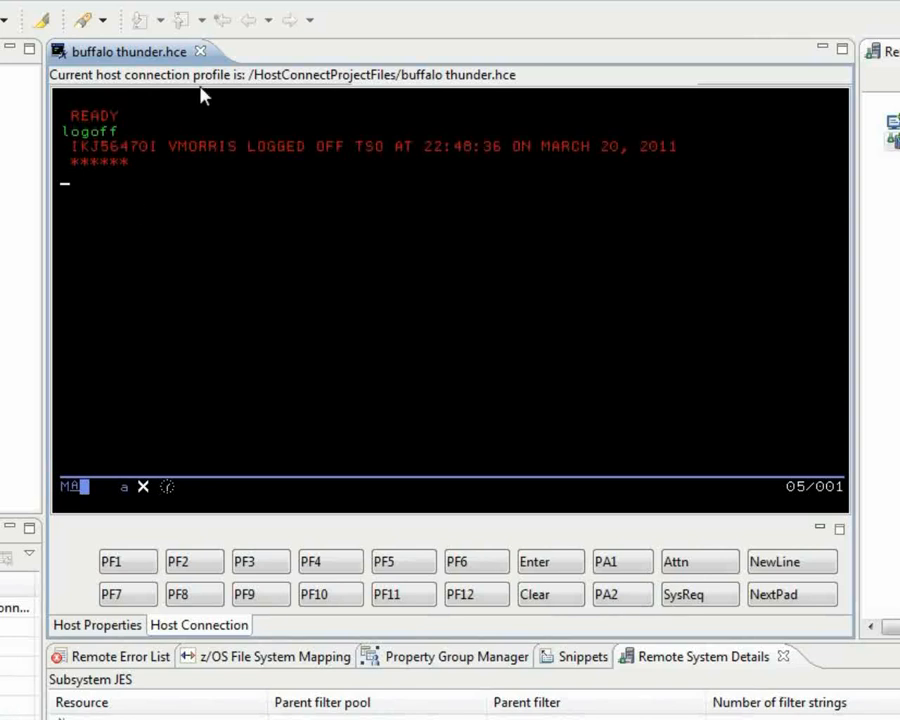
left_click(200, 51)
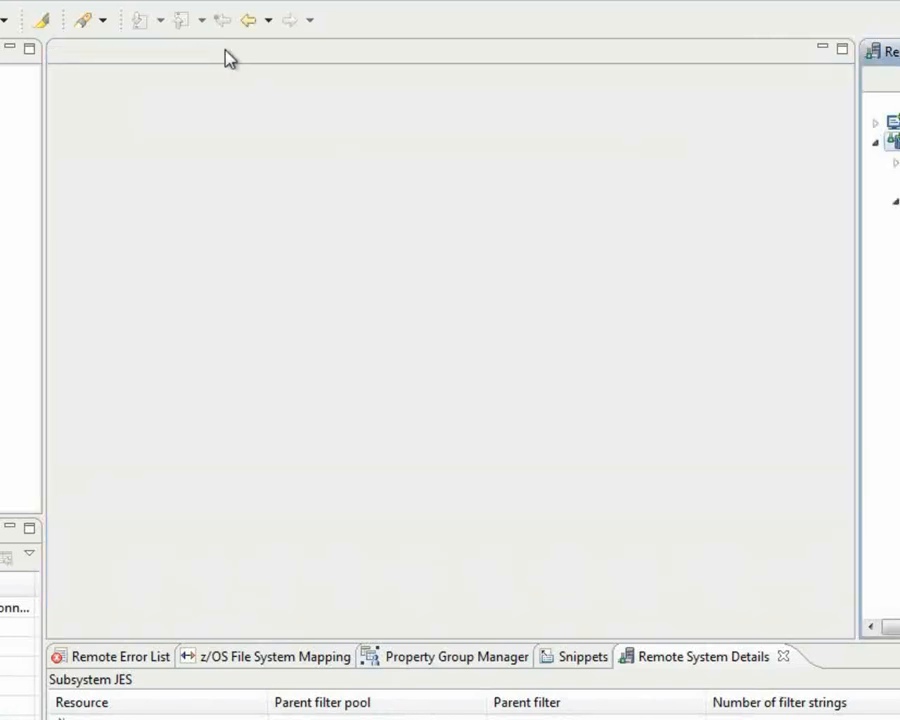